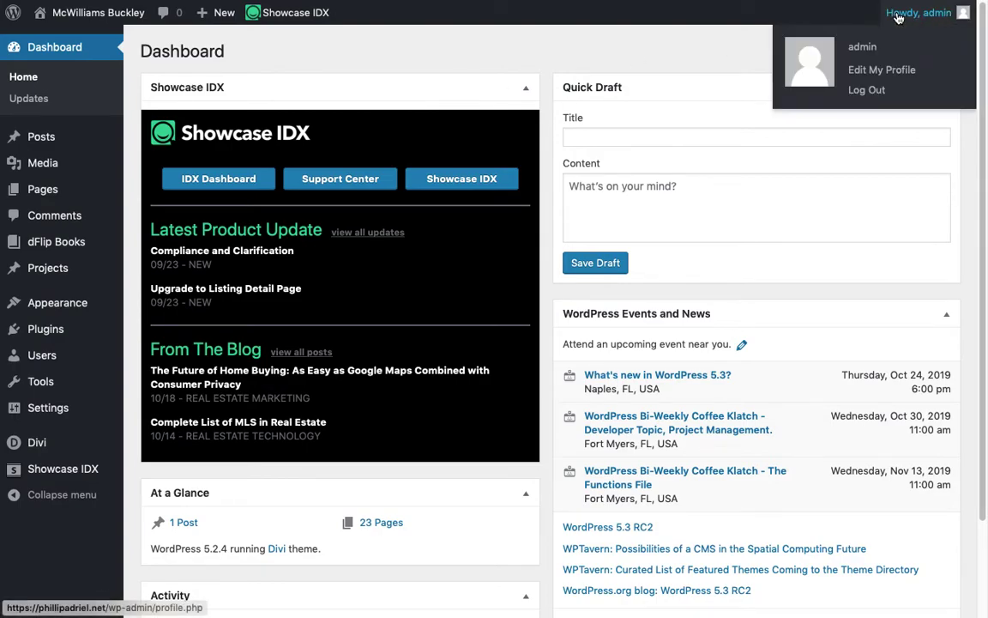
Step: Log out of the WordPress admin from the account greeting in the admin bar
mouse_move(919, 12)
left_click(889, 94)
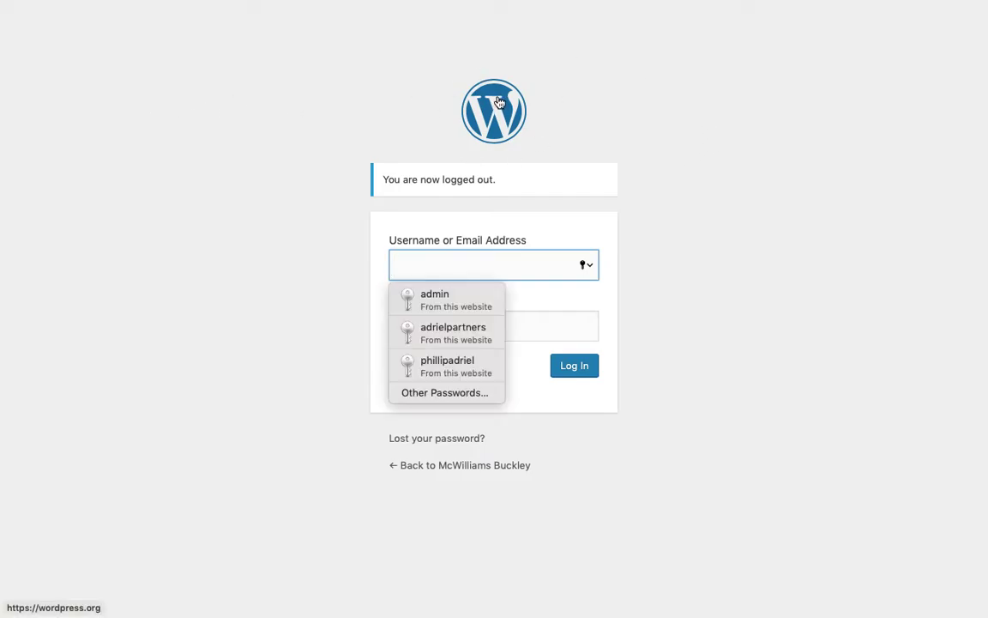
Step: Sign in as the administrator using the saved autofill login entry
left_click(447, 294)
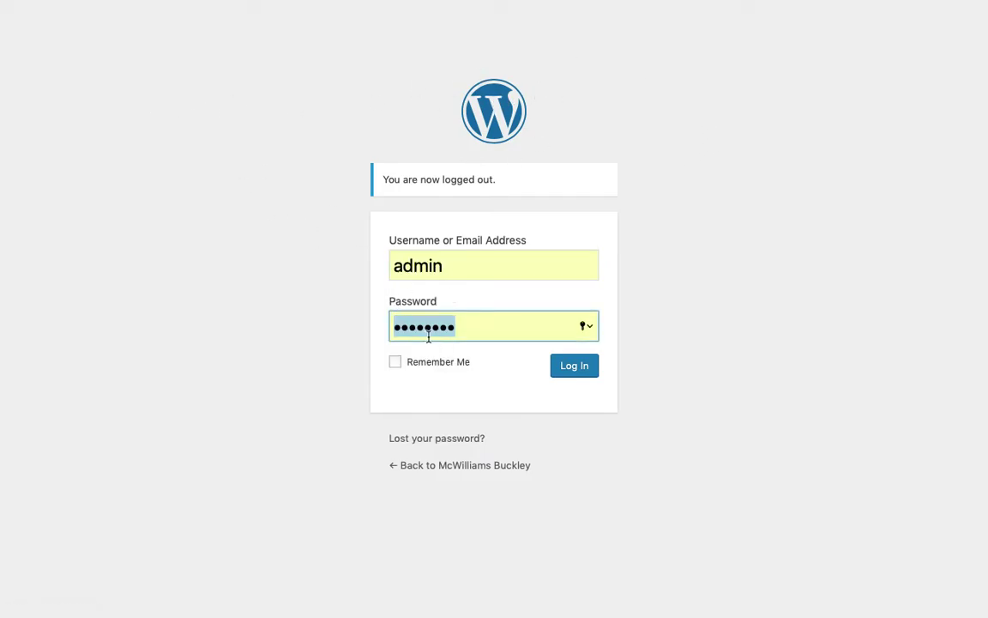
left_click(578, 369)
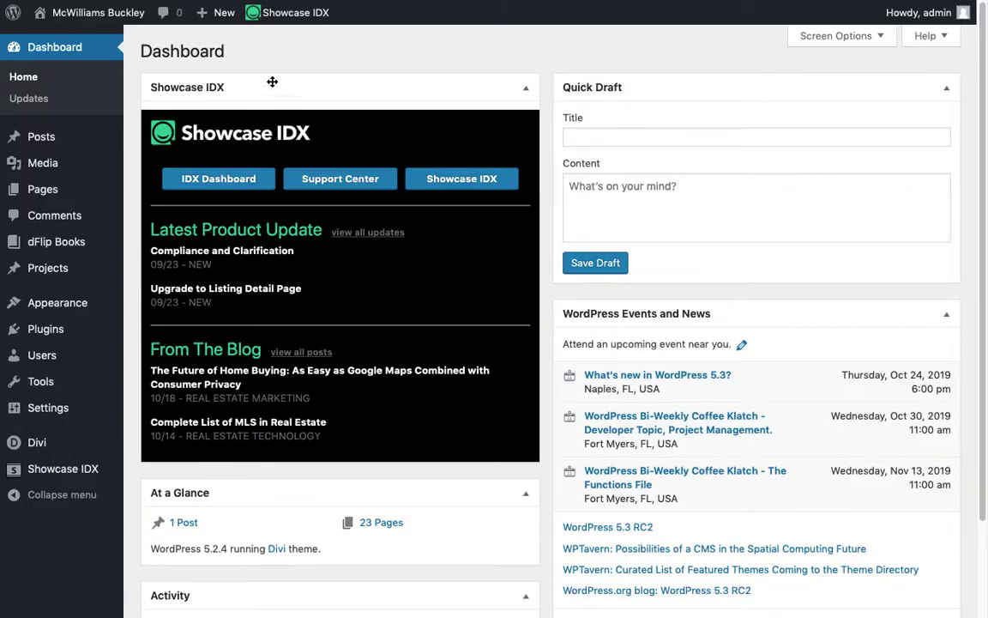
mouse_move(117, 160)
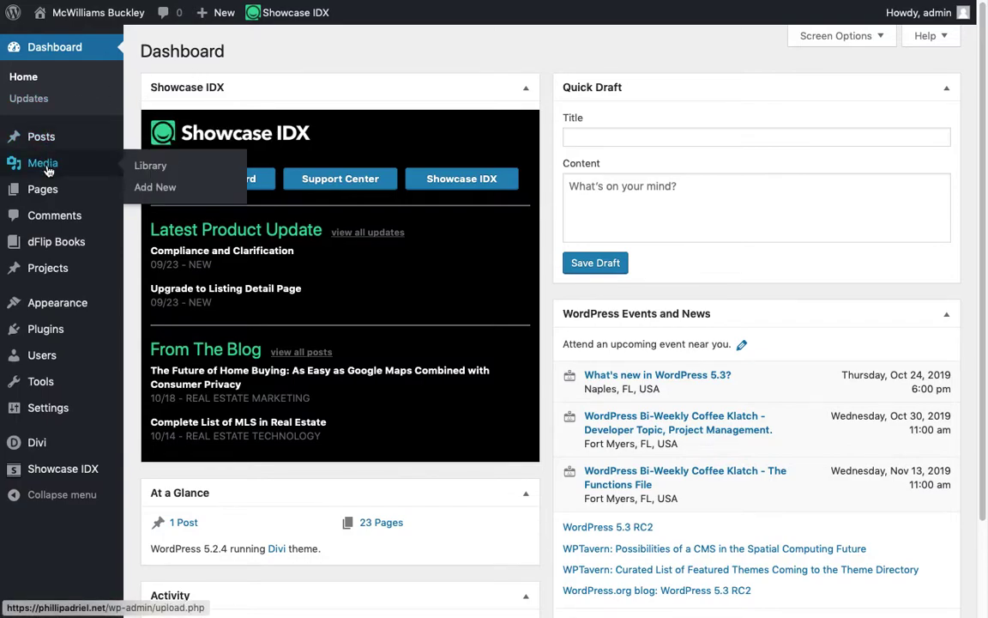
mouse_move(47, 197)
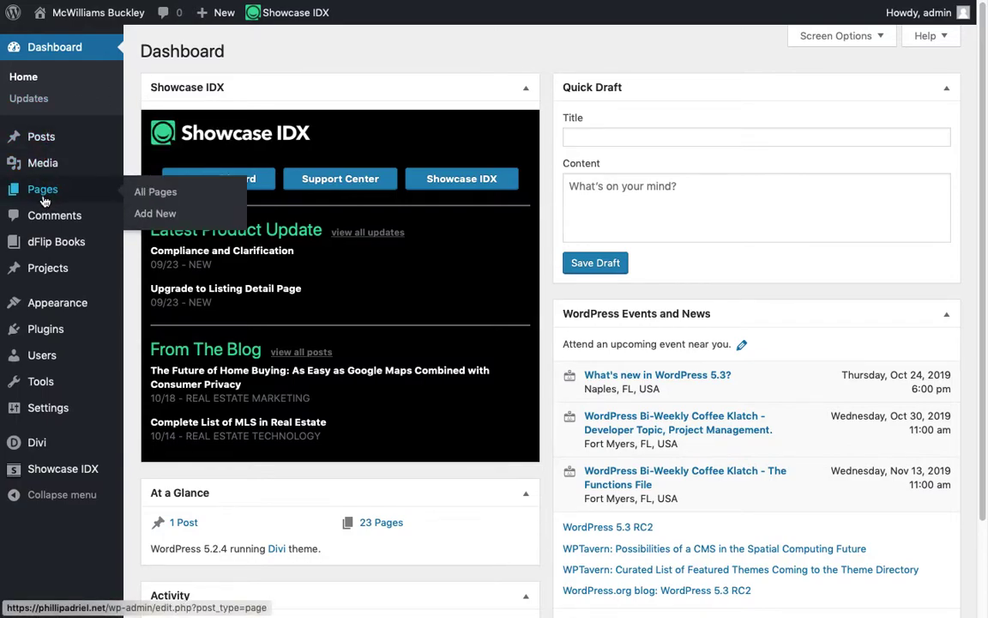
Step: Find the Home — Front Page row in the Pages list and open Home for editing
left_click(44, 201)
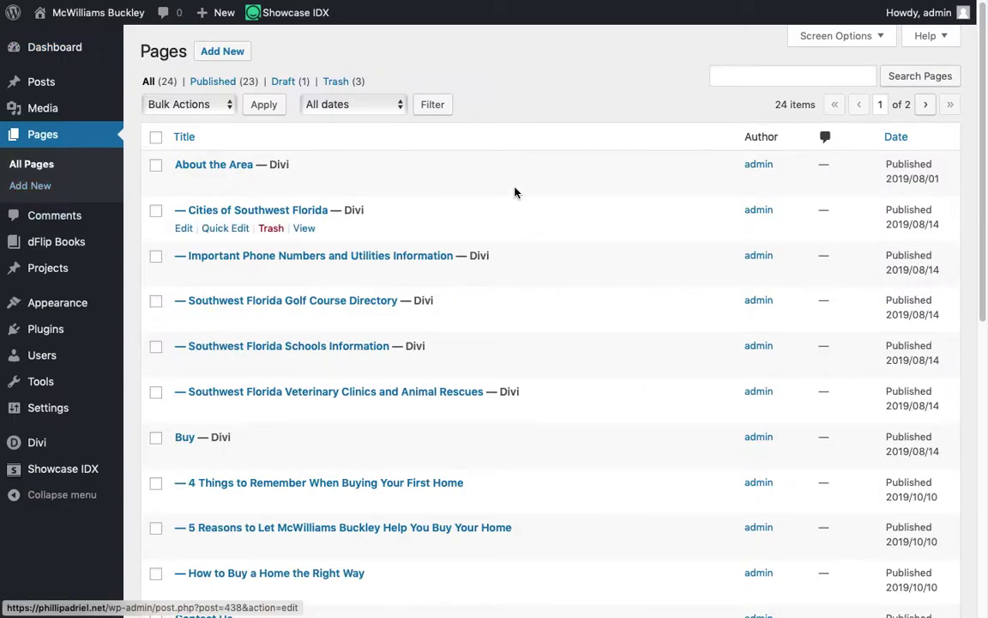
scroll(435, 255, "down", 5)
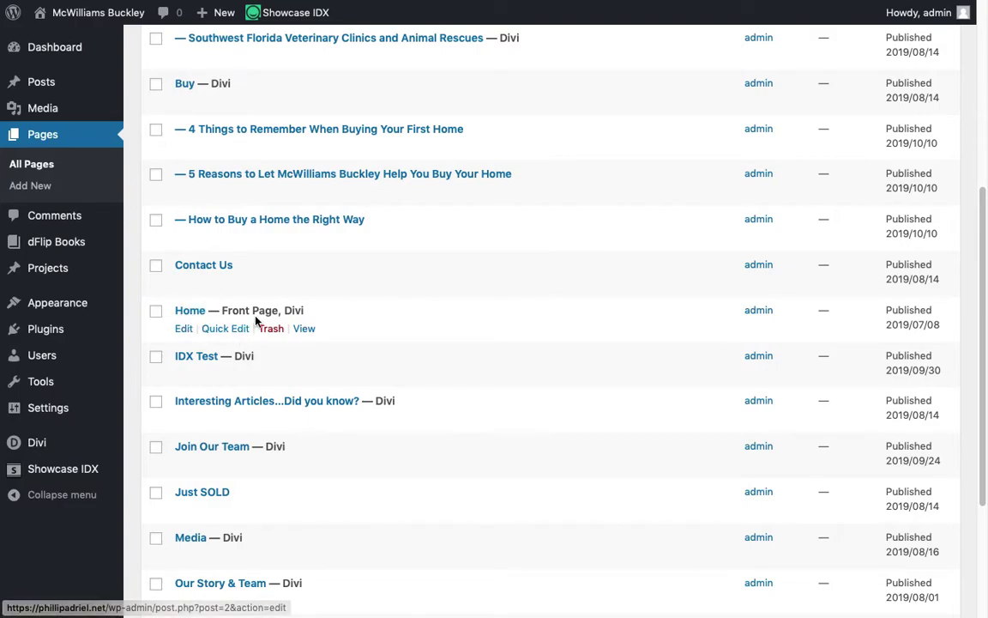
left_click_drag(222, 312, 275, 316)
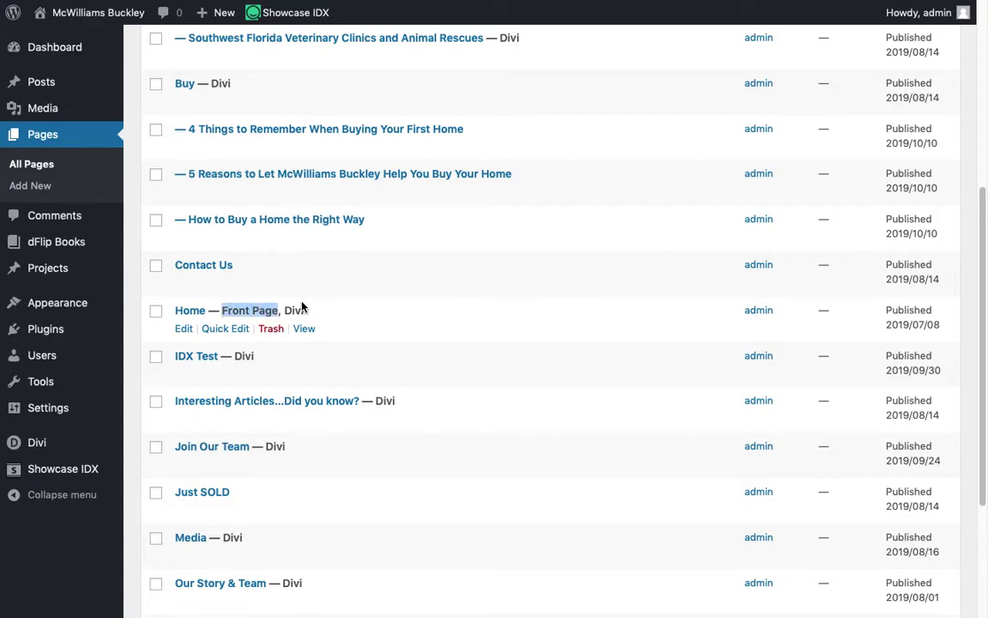
left_click(246, 308)
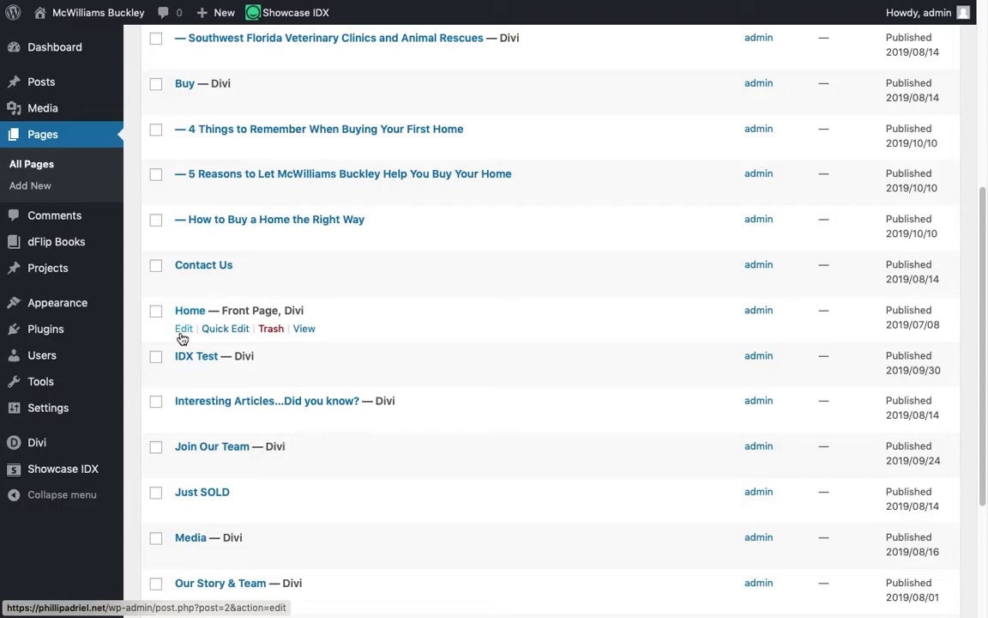
left_click(181, 335)
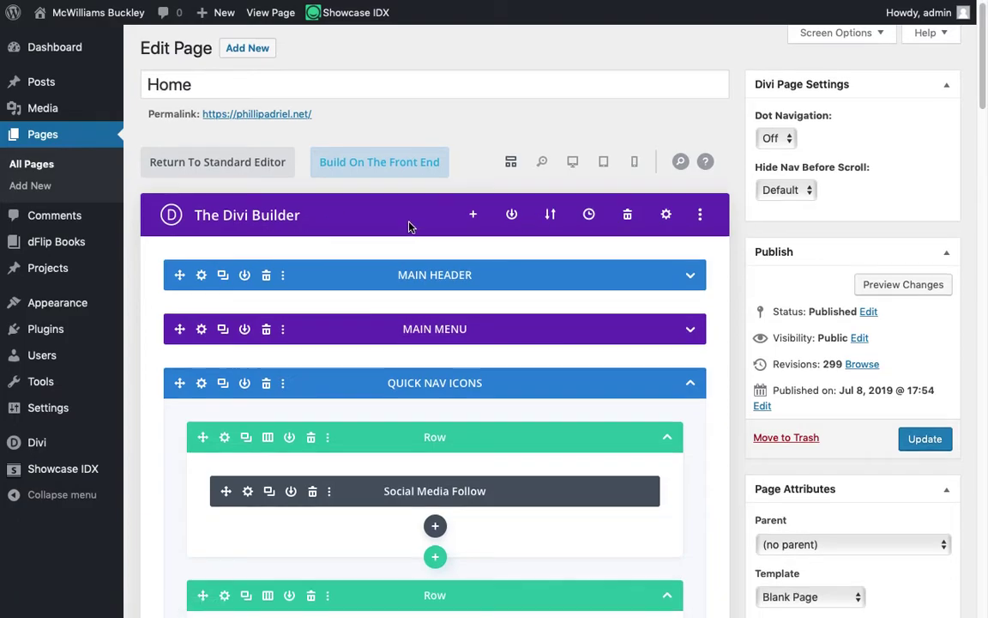
Step: Expand the Main Header section and its Header row to show the Text, Image, Text modules
scroll(381, 187, "down", 1)
scroll(394, 222, "down", 1)
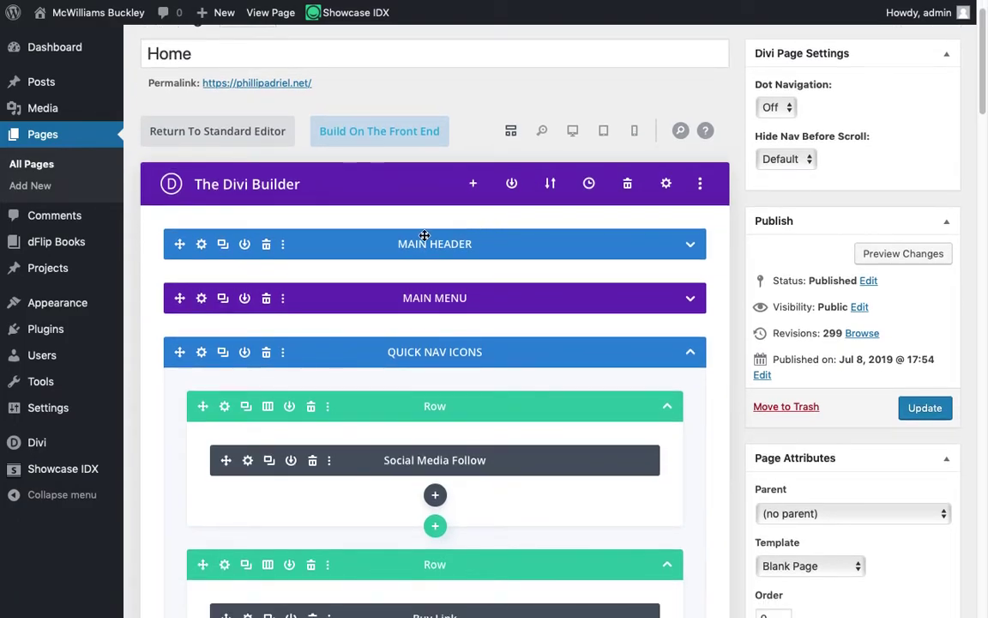
scroll(399, 227, "down", 2)
scroll(555, 214, "down", 1)
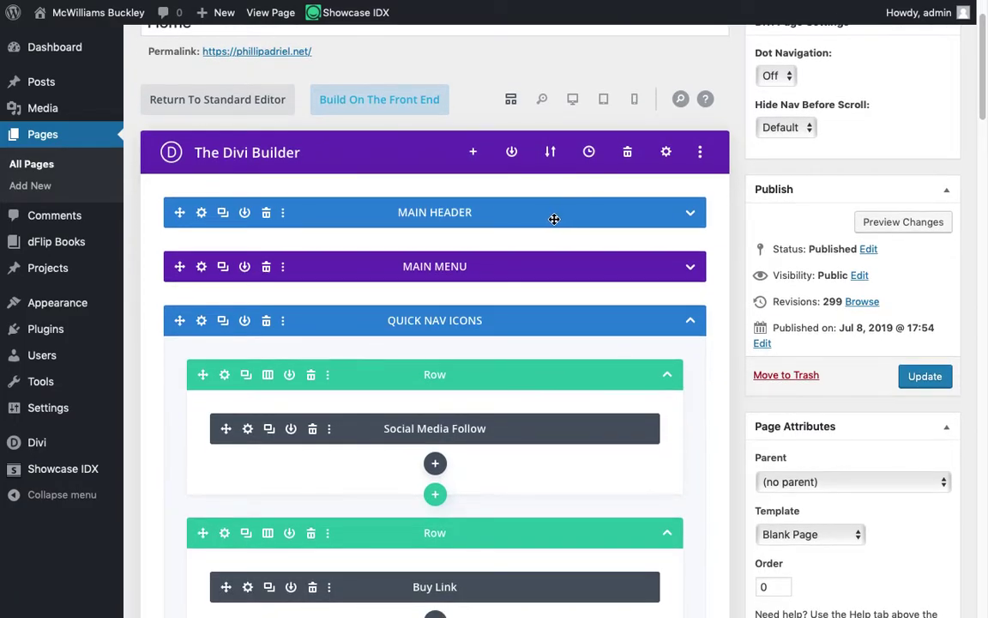
scroll(543, 233, "down", 2)
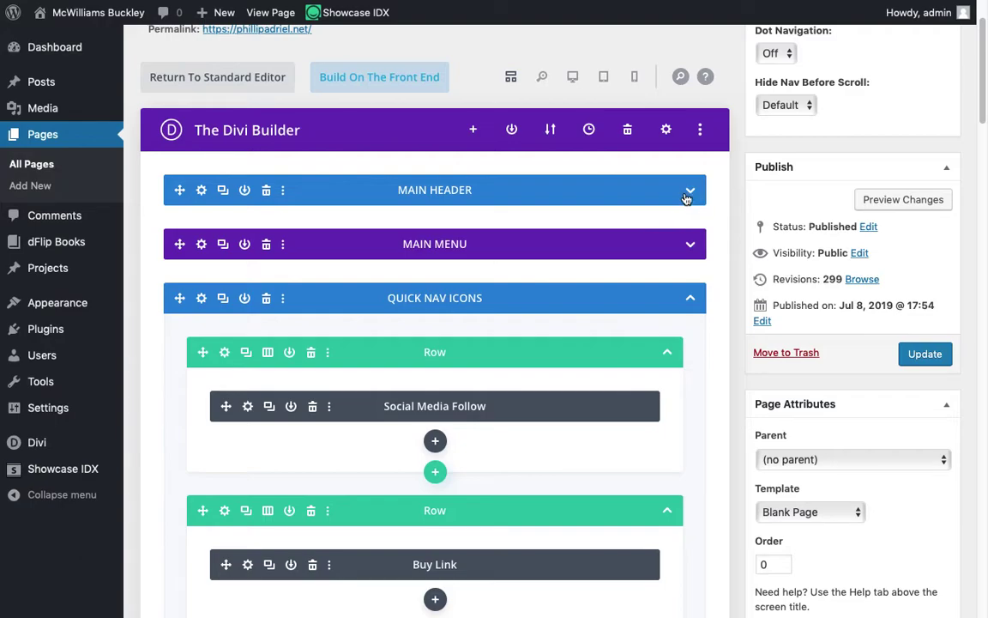
left_click(691, 192)
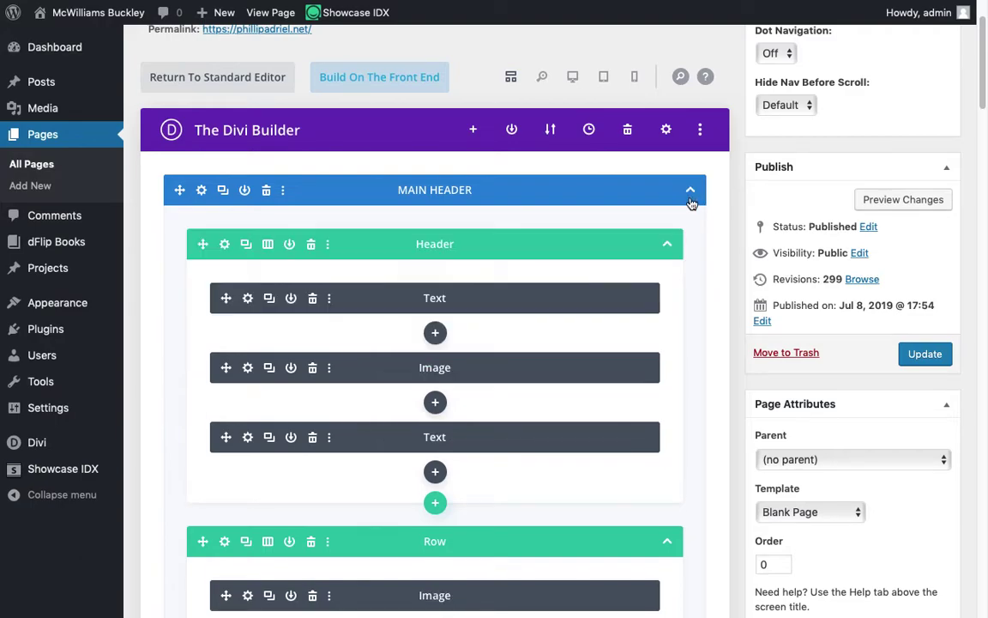
left_click(668, 247)
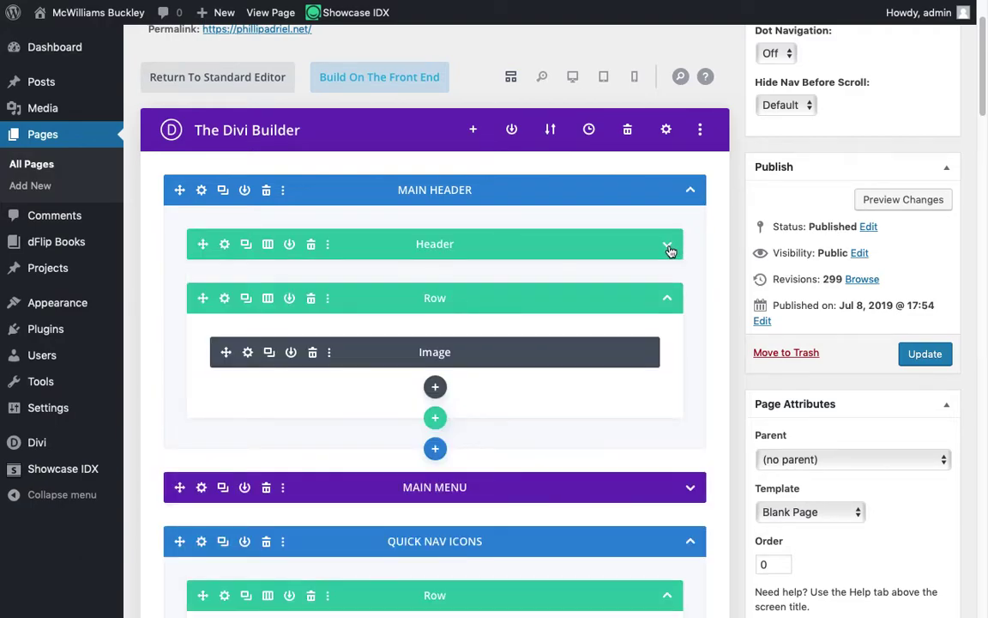
left_click(668, 246)
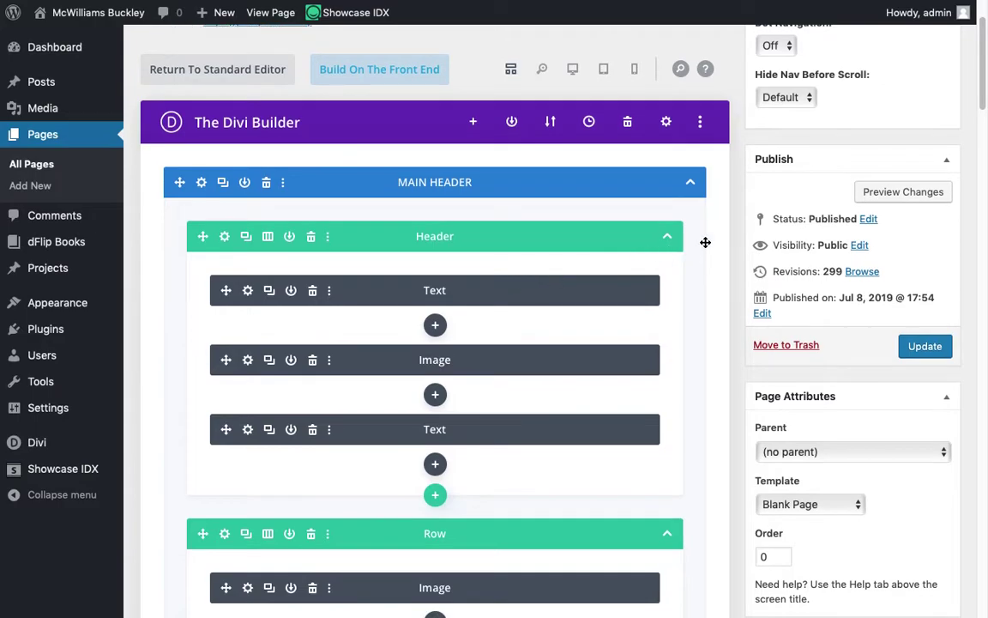
scroll(705, 243, "down", 2)
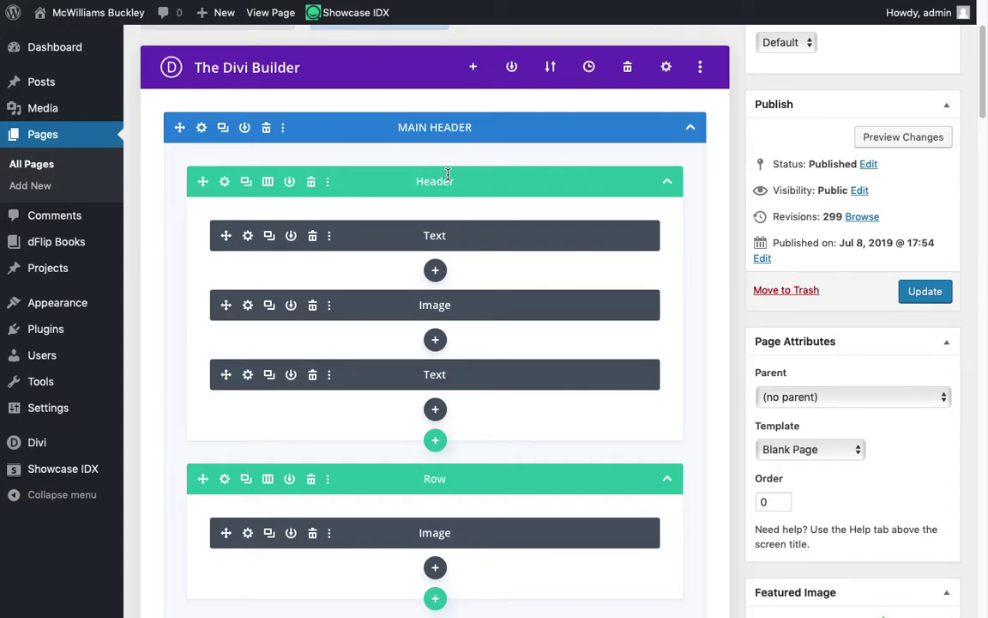
scroll(480, 287, "down", 3)
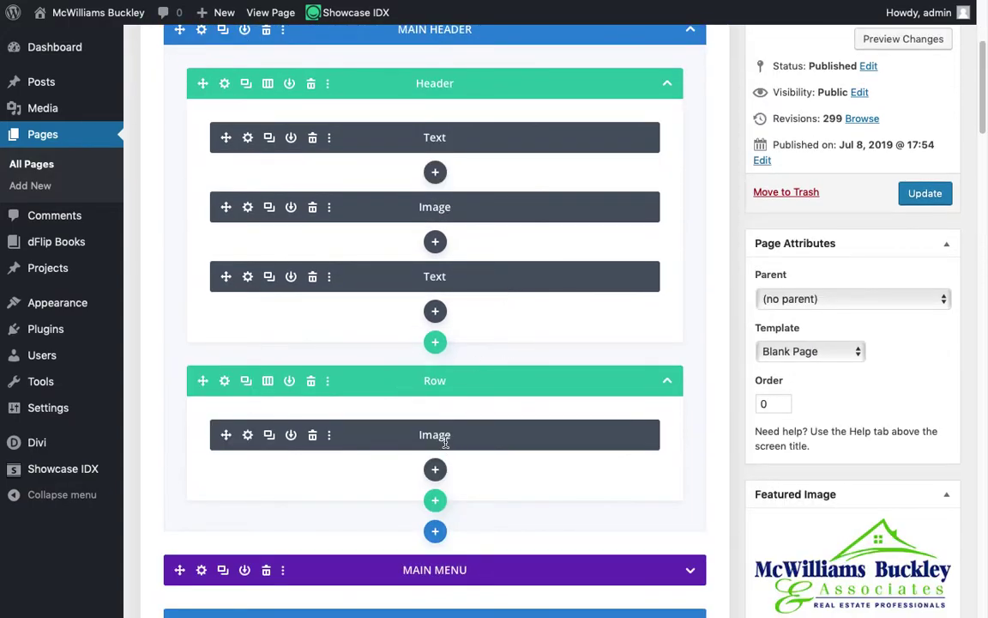
scroll(435, 287, "up", 3)
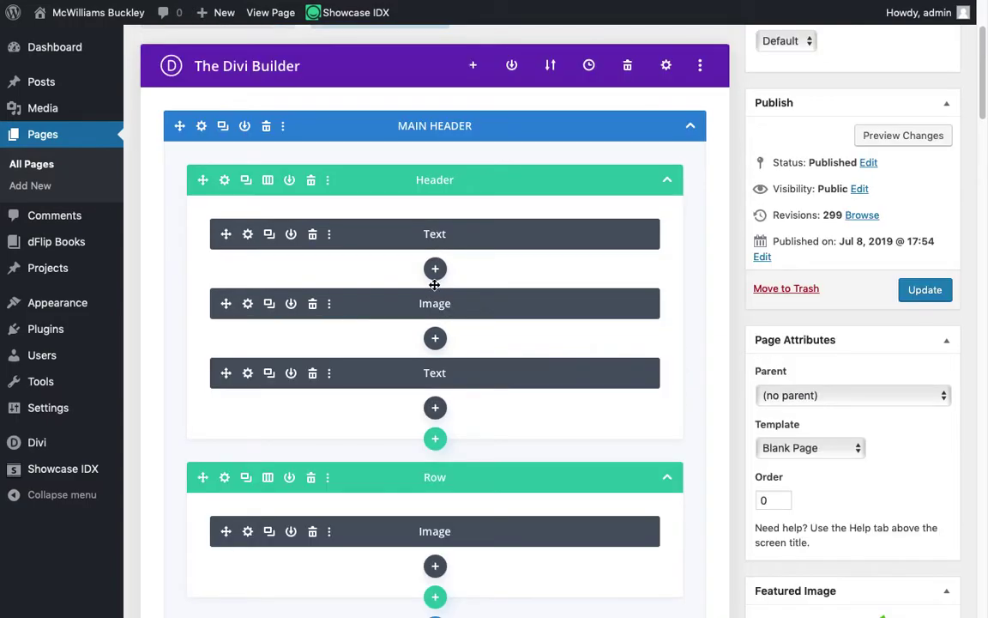
scroll(435, 285, "up", 1)
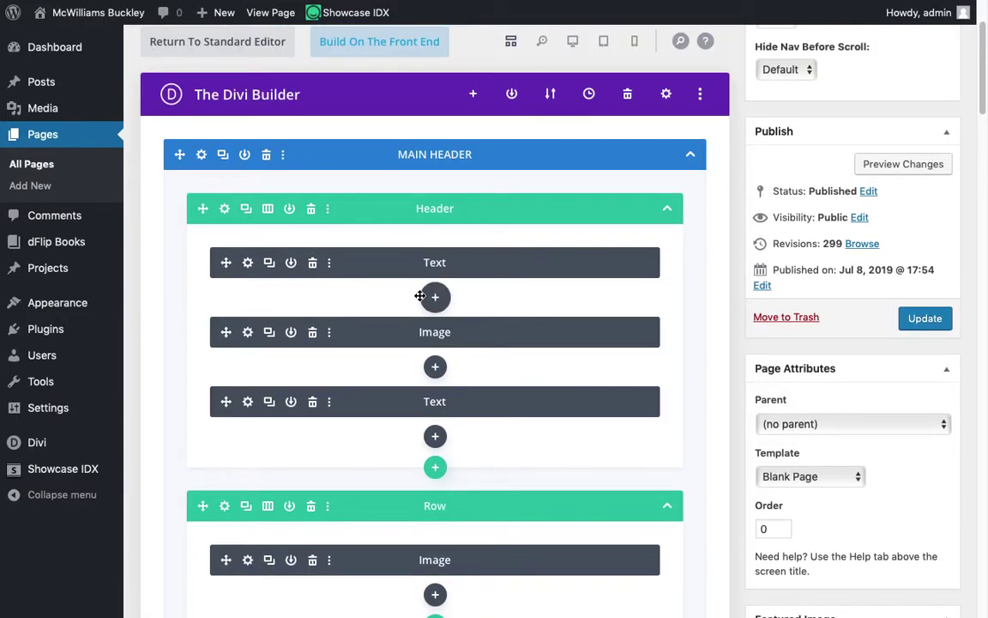
scroll(419, 295, "up", 1)
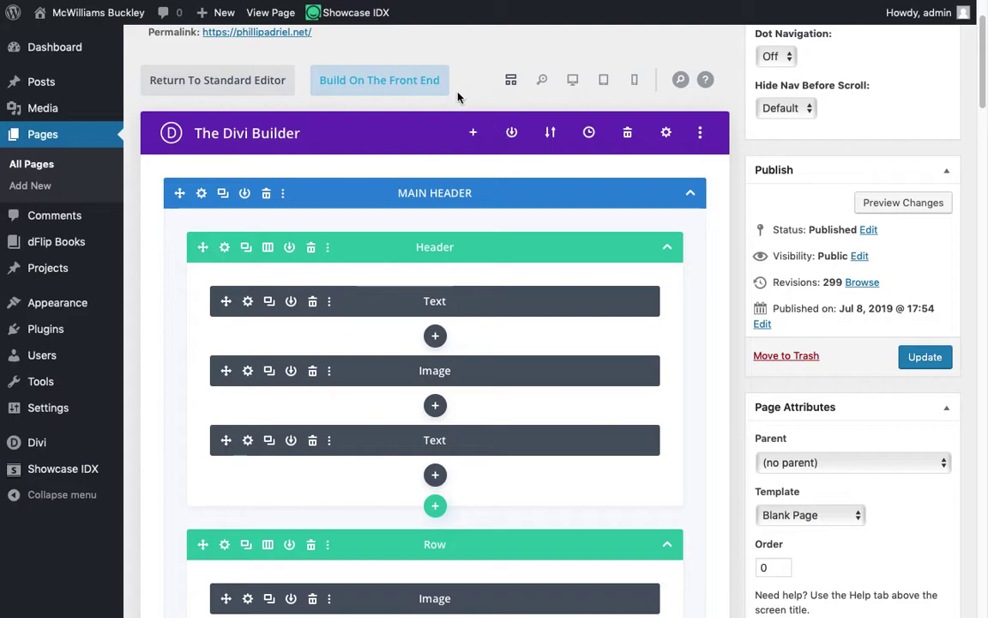
Step: Launch Divi's front-end Visual Builder on Home and expand the bottom settings bar
left_click(375, 90)
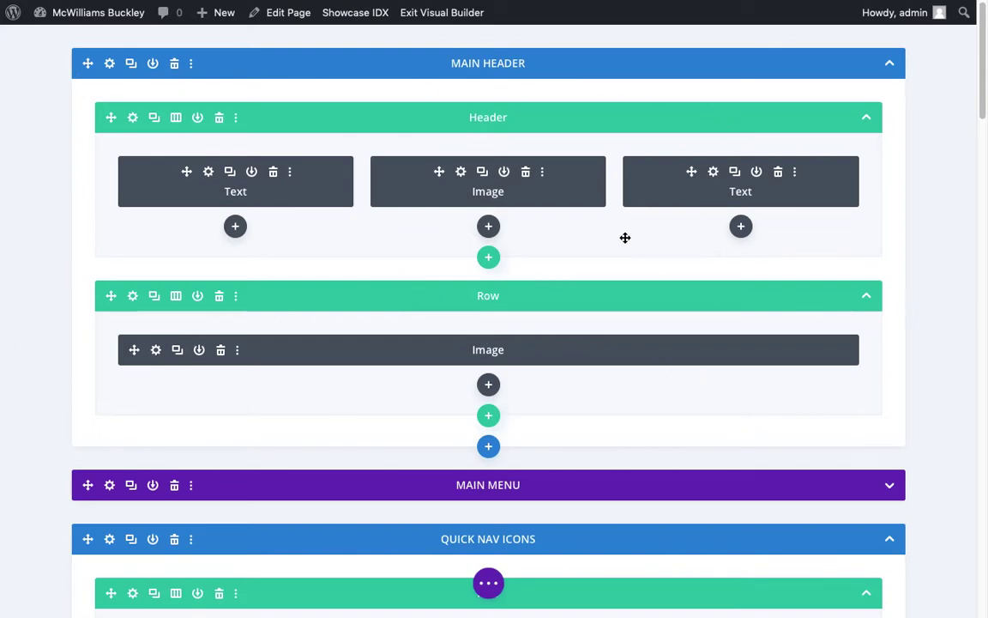
scroll(569, 249, "down", 3)
scroll(575, 251, "up", 3)
left_click(488, 584)
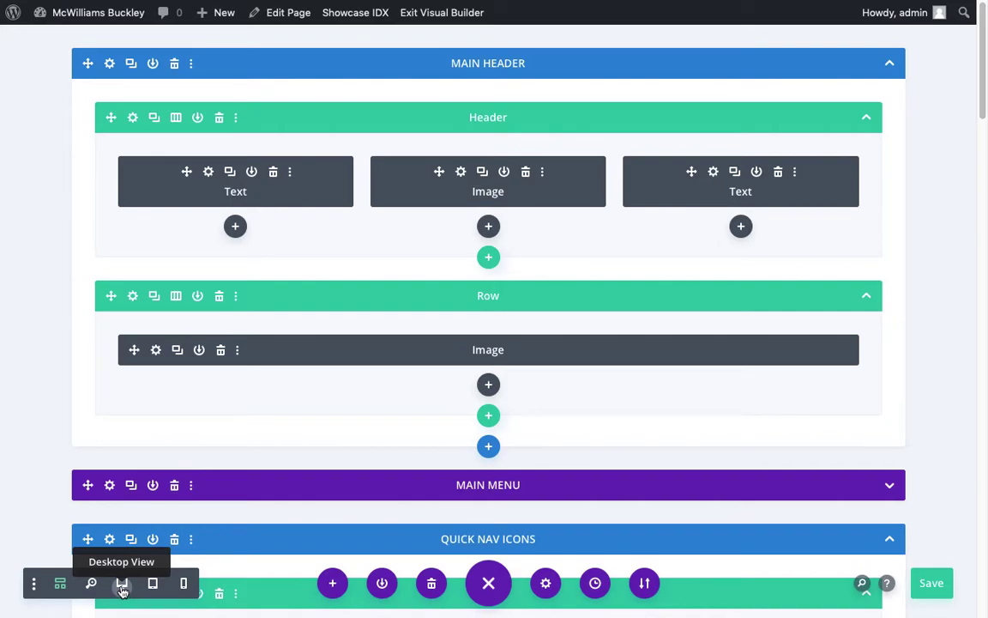
Step: Switch the Visual Builder to Desktop View to render the logo and four-photo strip
left_click(122, 584)
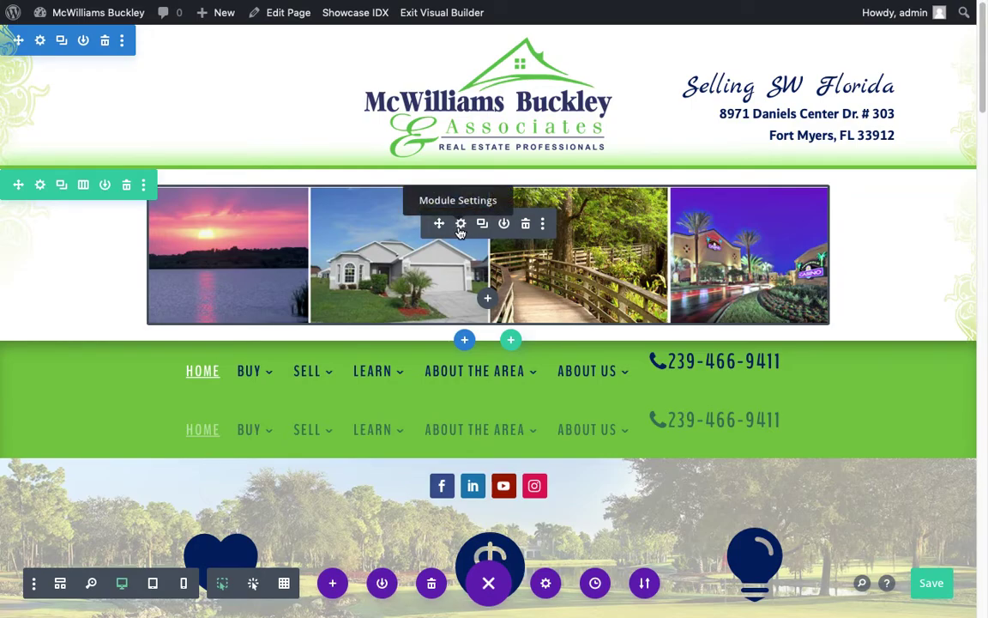
Step: Open the photo strip Image module's settings, clear the stray search, and start choosing a new image
left_click(460, 224)
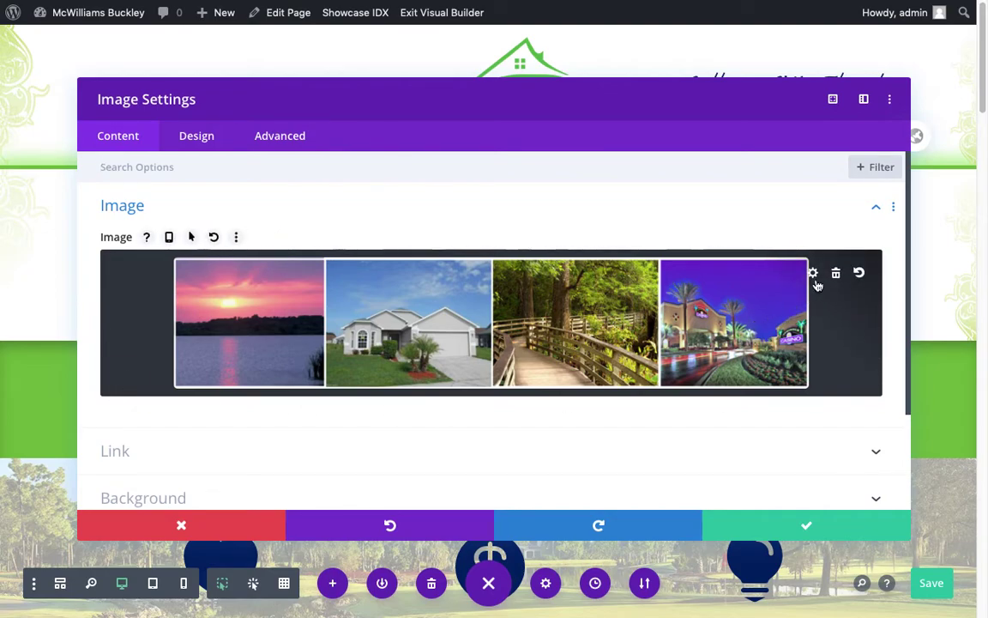
type("`")
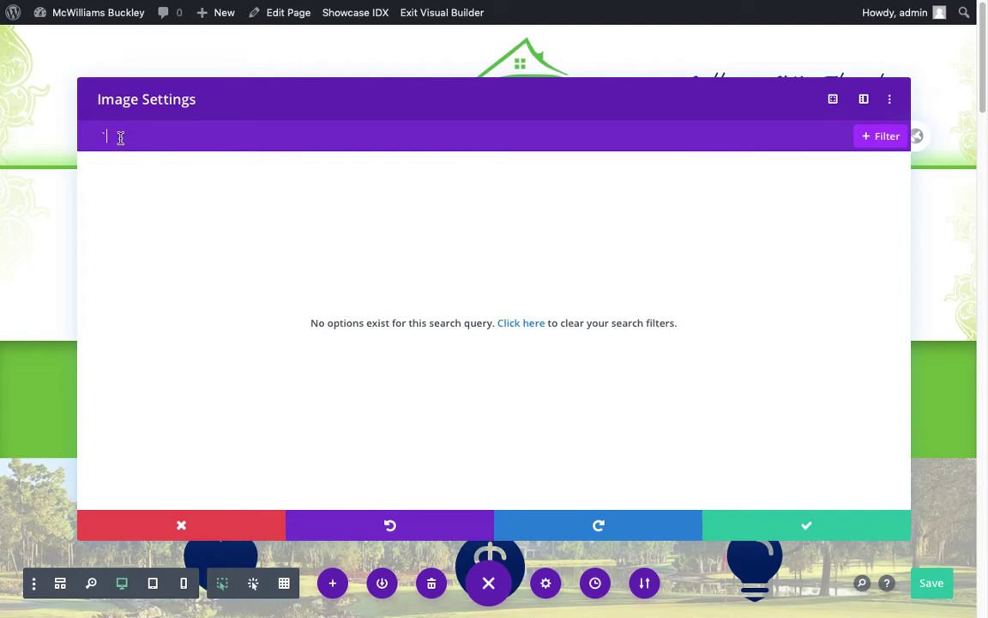
key("BackSpace")
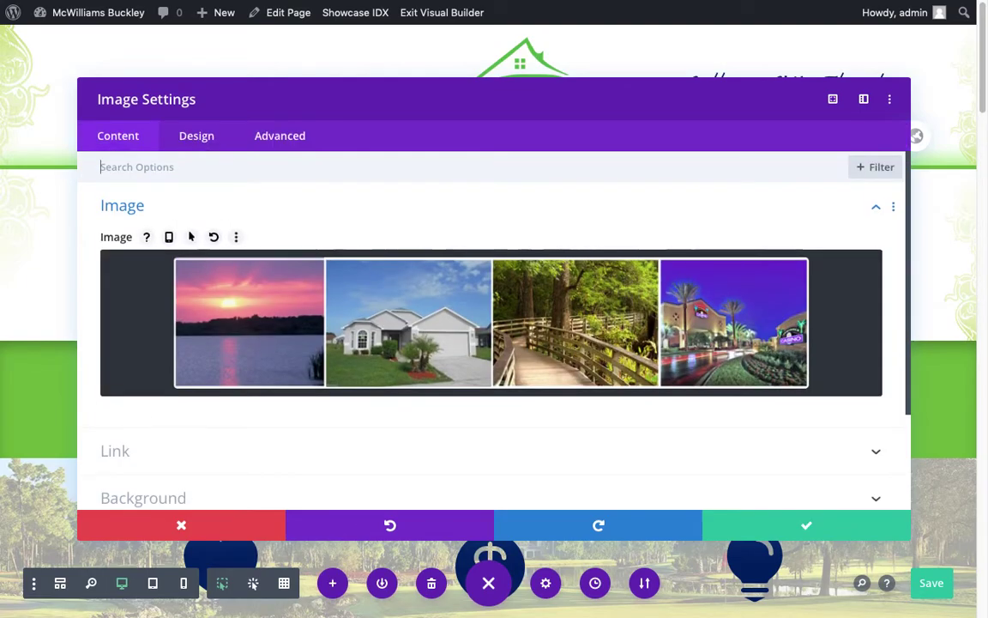
mouse_move(438, 283)
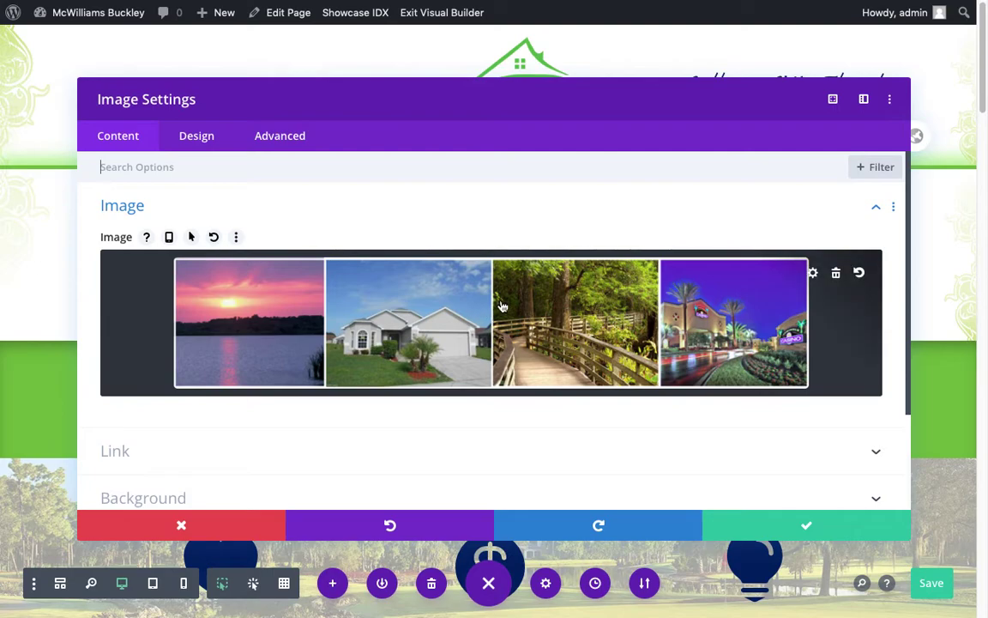
left_click(813, 274)
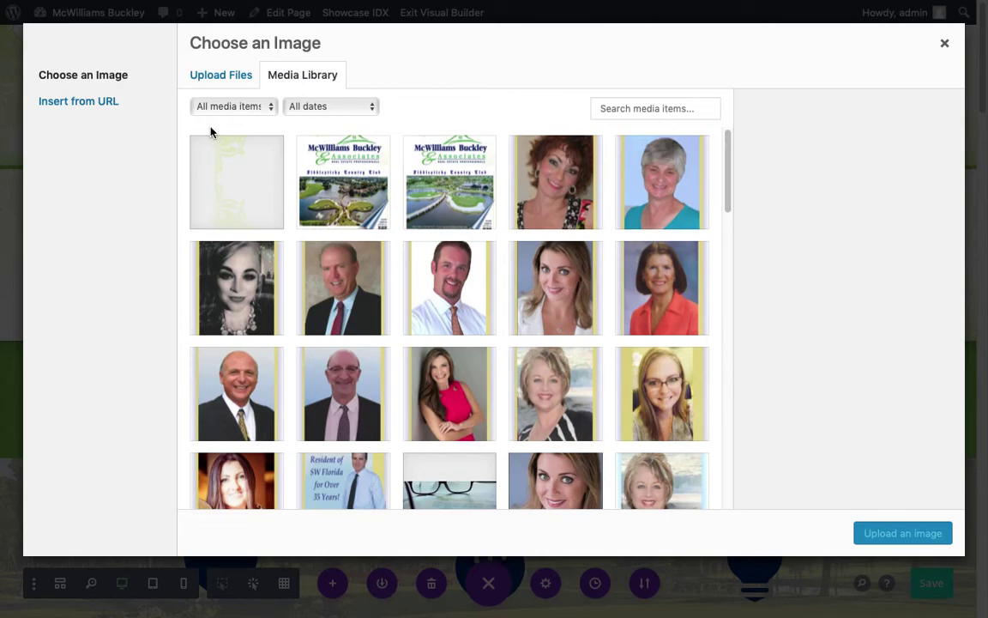
scroll(403, 296, "down", 10)
scroll(412, 300, "down", 3)
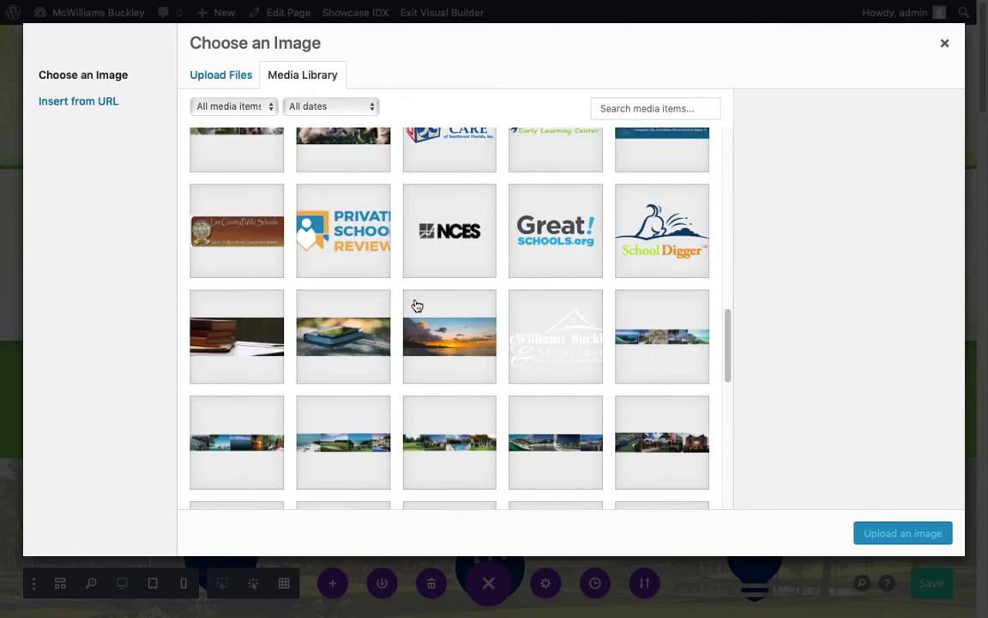
scroll(414, 305, "up", 2)
left_click(245, 271)
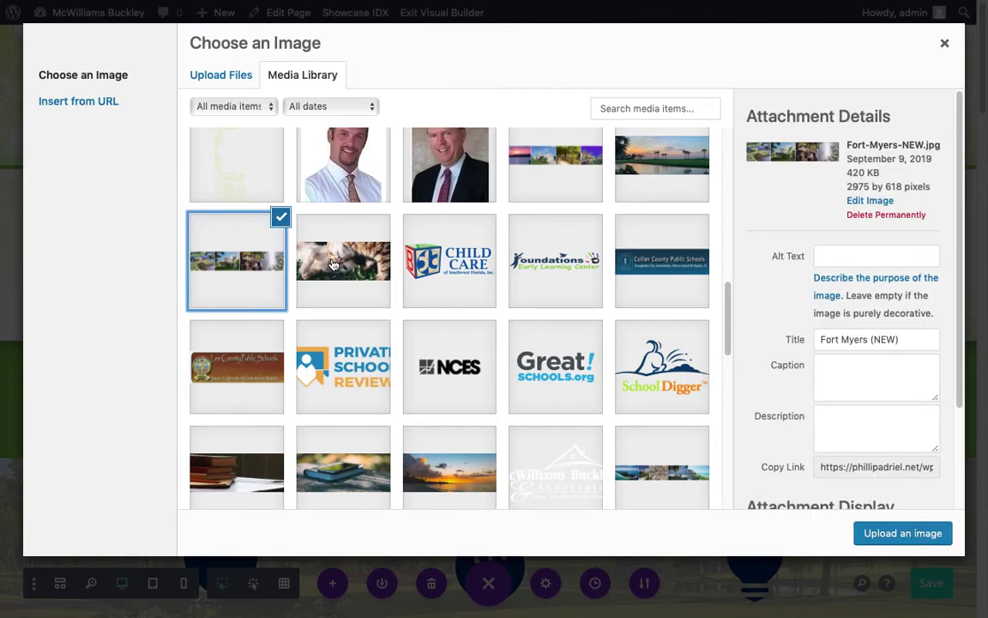
left_click(300, 236)
scroll(369, 262, "up", 2)
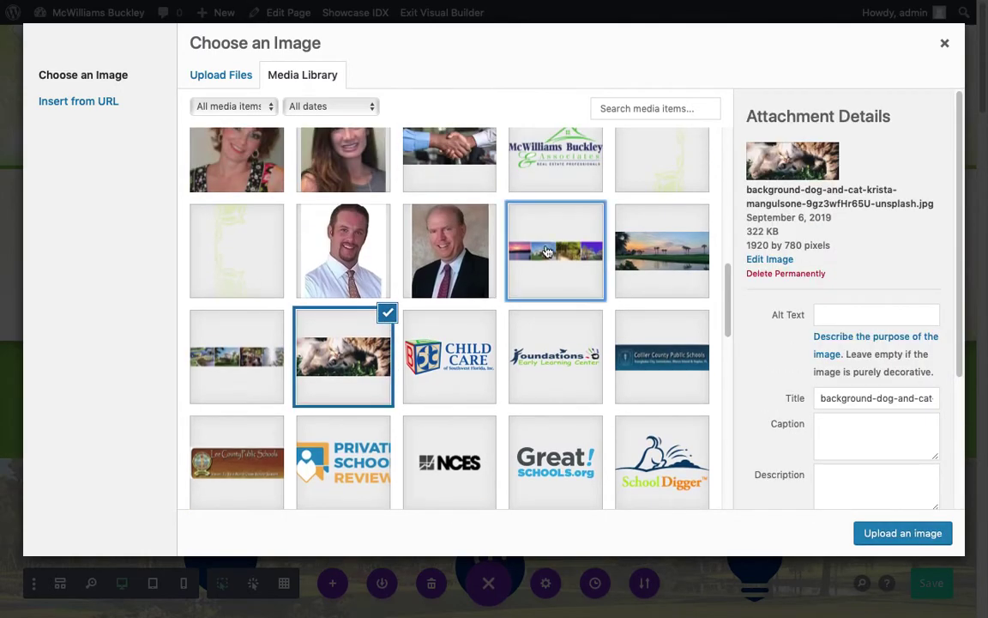
left_click(546, 245)
scroll(590, 285, "up", 6)
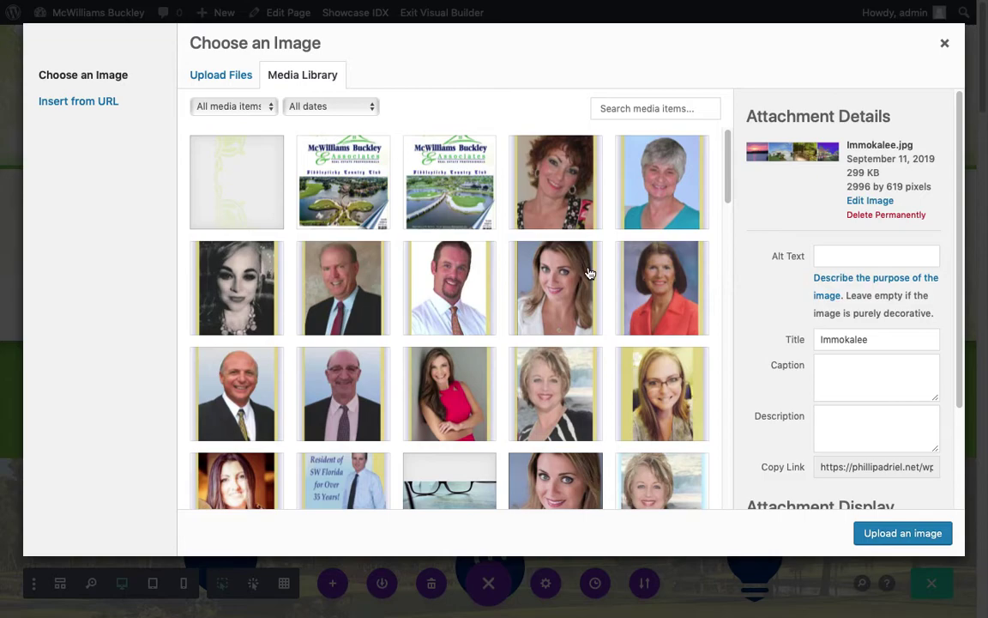
left_click(220, 77)
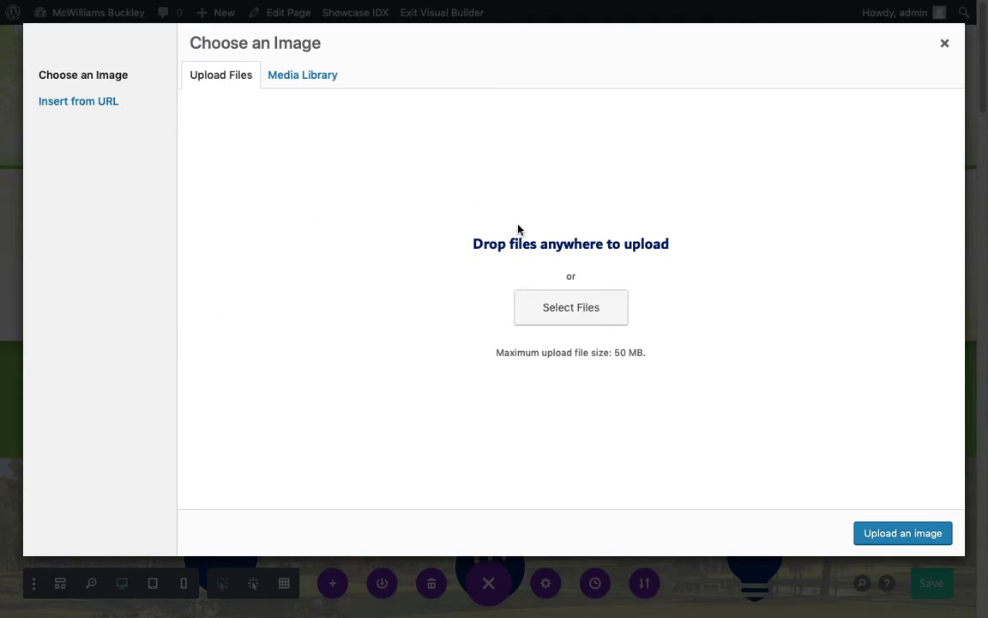
Step: Start a file upload and navigate to the 1 – ACTIVE PROJECTS > PROJECTS folder
left_click(608, 322)
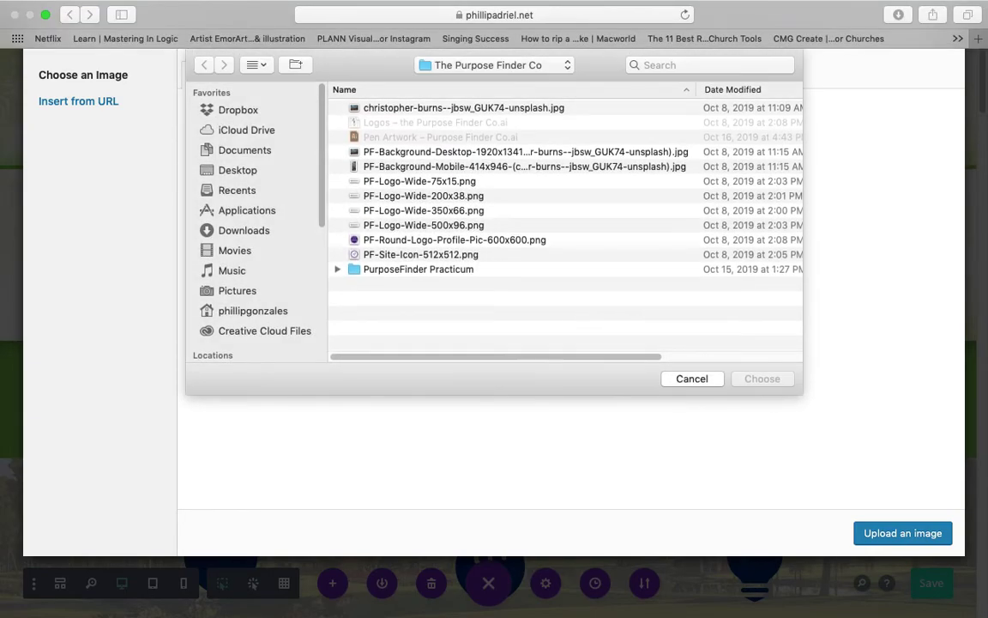
left_click(471, 67)
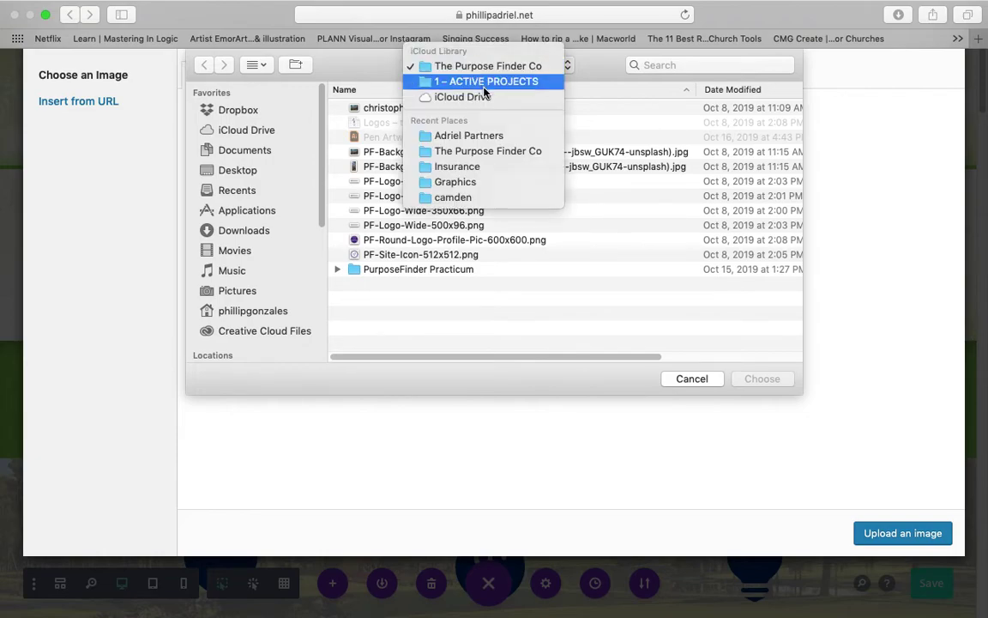
left_click(471, 82)
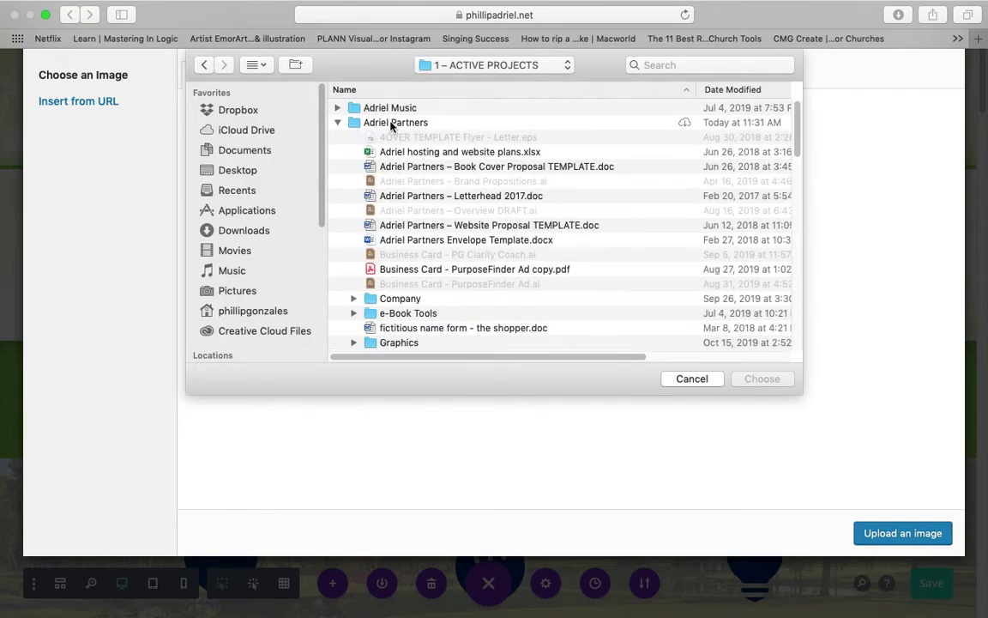
left_click(369, 124)
scroll(369, 128, "down", 10)
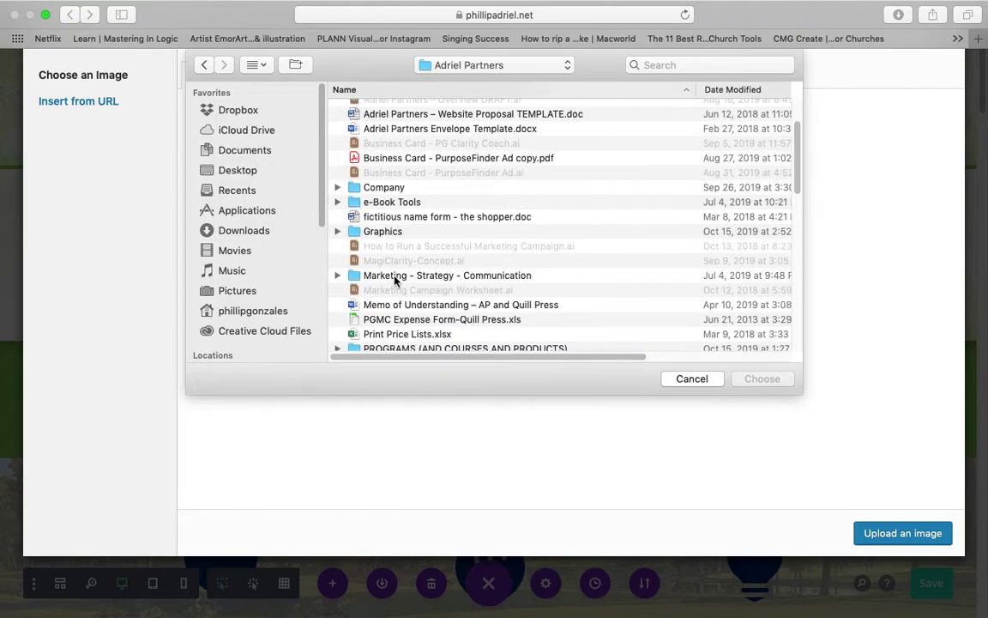
double_click(356, 117)
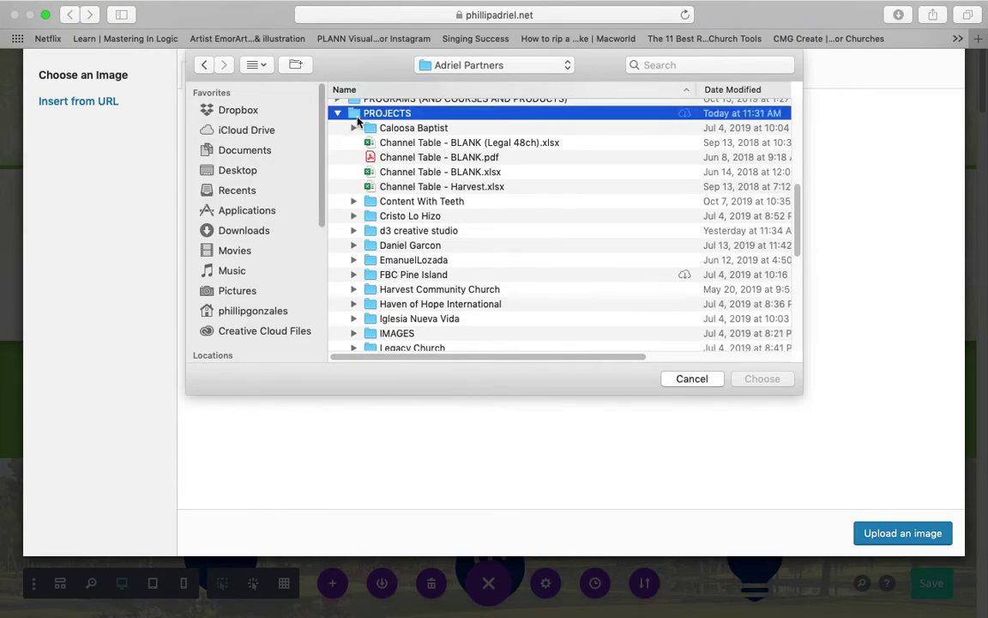
scroll(377, 206, "down", 5)
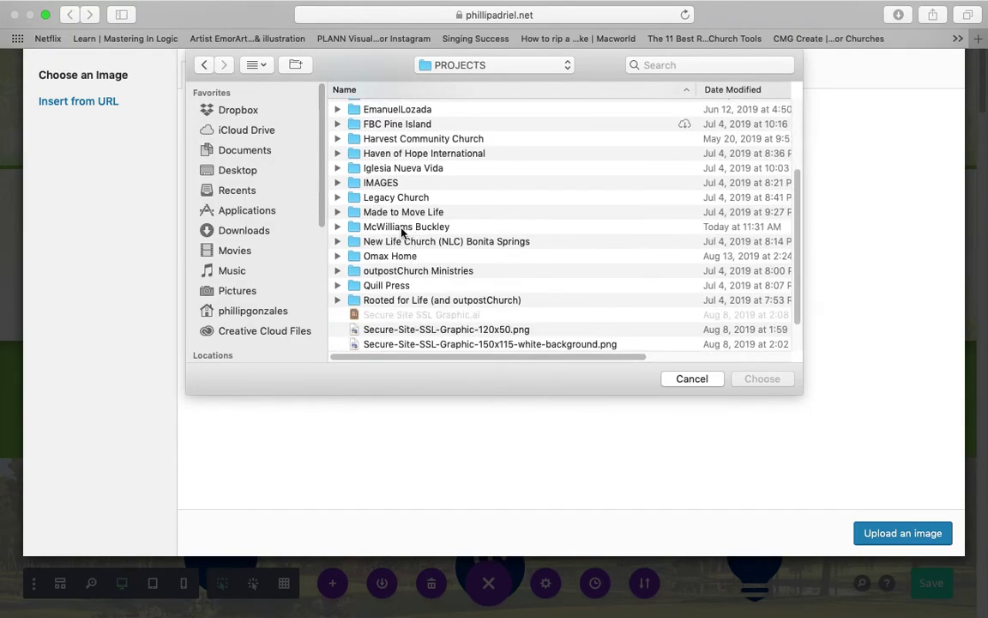
Step: Open the real-estate client's Photos folder and upload header landing page.jpg
left_click(400, 226)
double_click(400, 225)
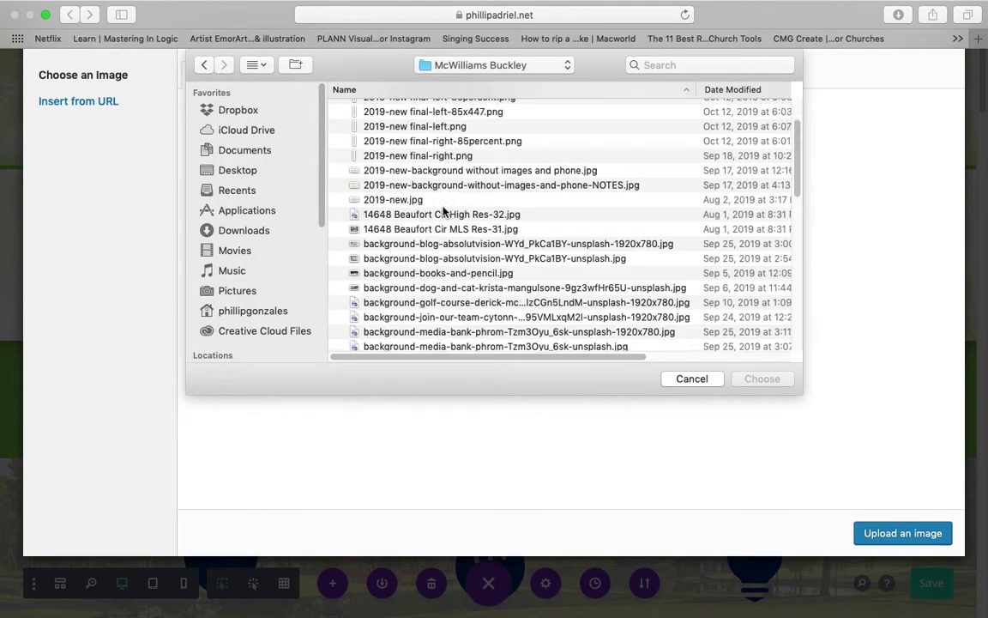
scroll(424, 227, "down", 10)
scroll(403, 221, "down", 3)
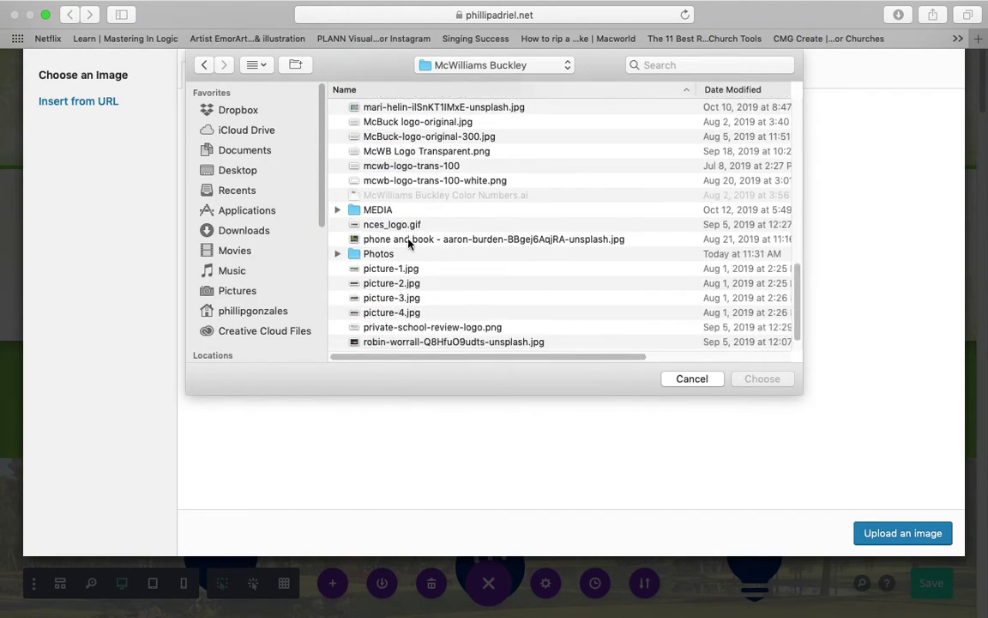
left_click(373, 244)
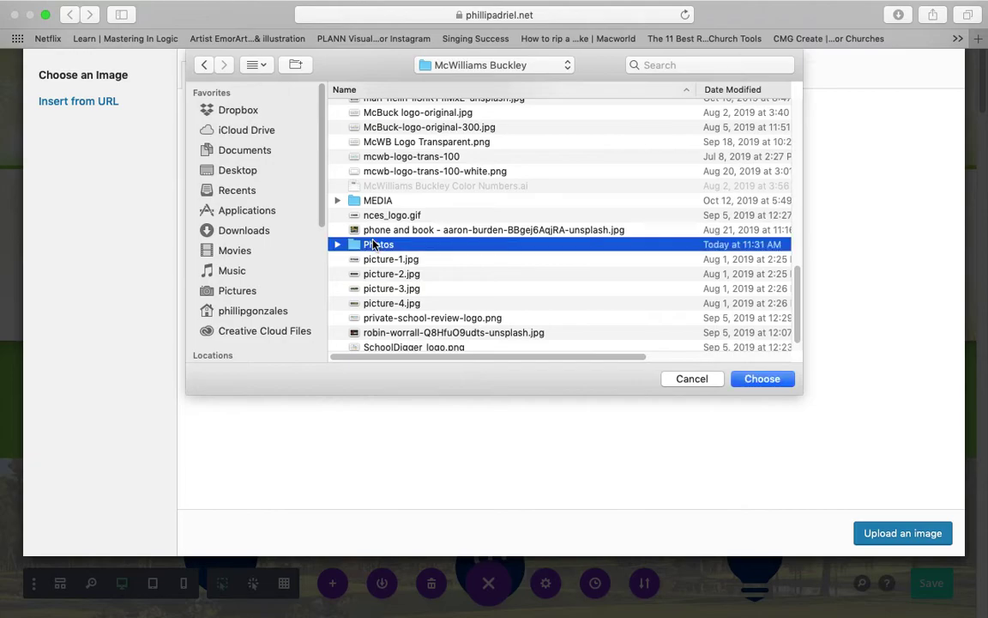
double_click(373, 245)
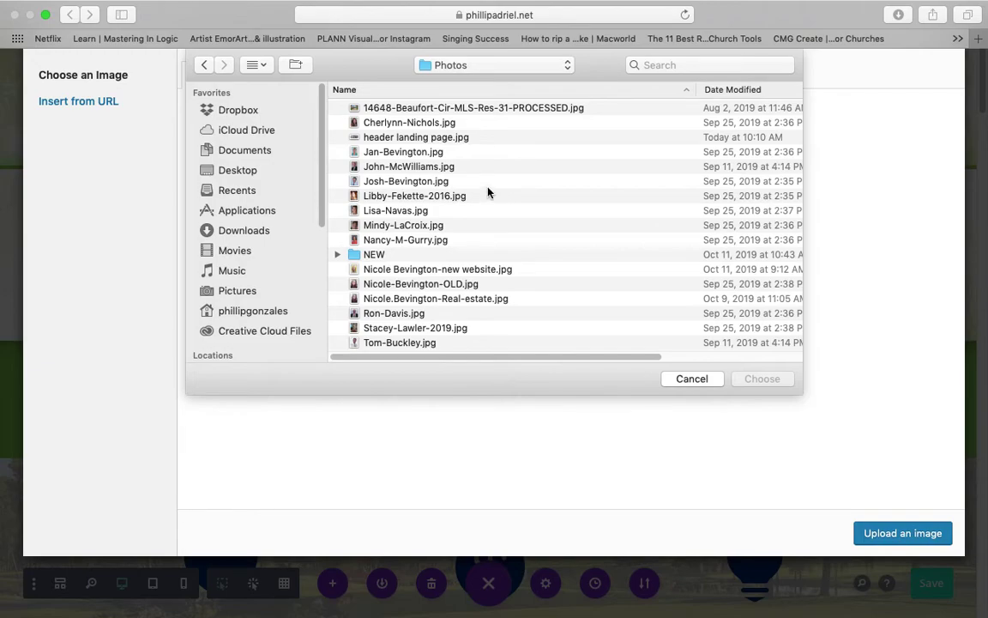
left_click(396, 138)
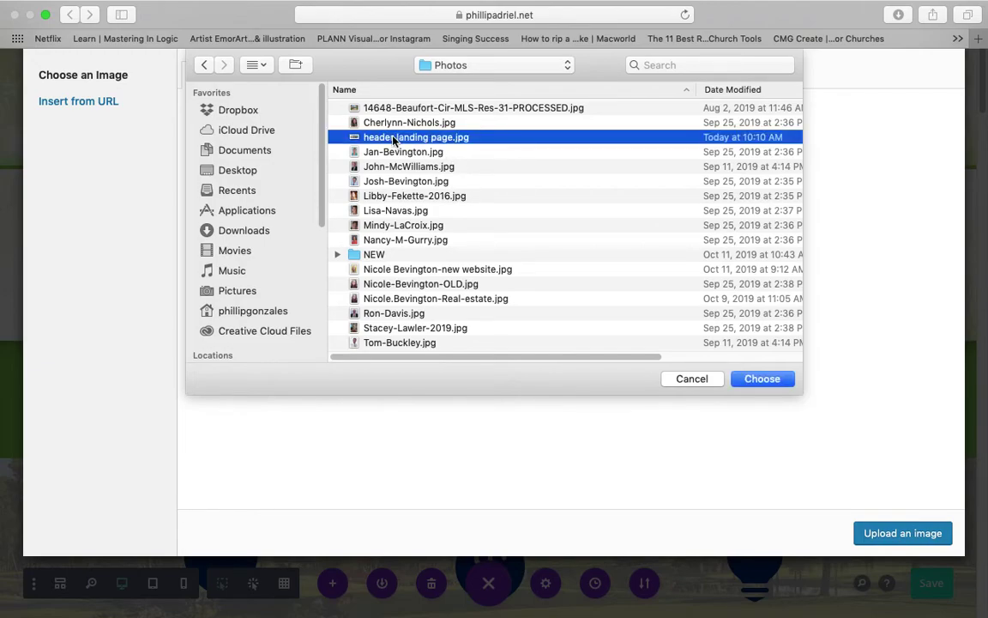
left_click(763, 379)
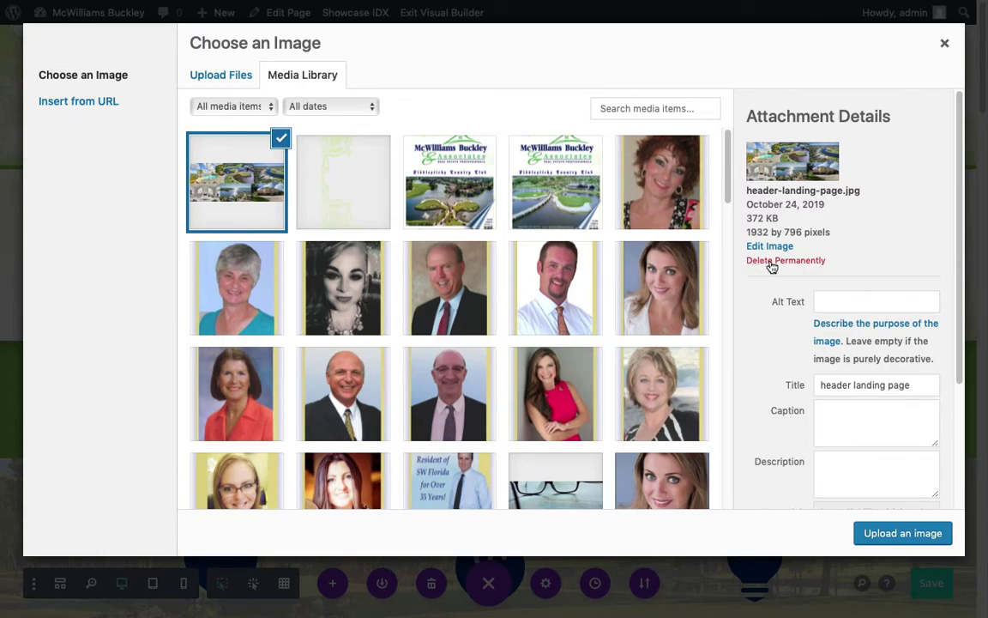
Step: Select the new header-landing-page.jpg in the Media Library and use it for the image module
scroll(518, 254, "down", 1)
scroll(497, 265, "up", 1)
left_click(453, 202)
left_click(525, 171)
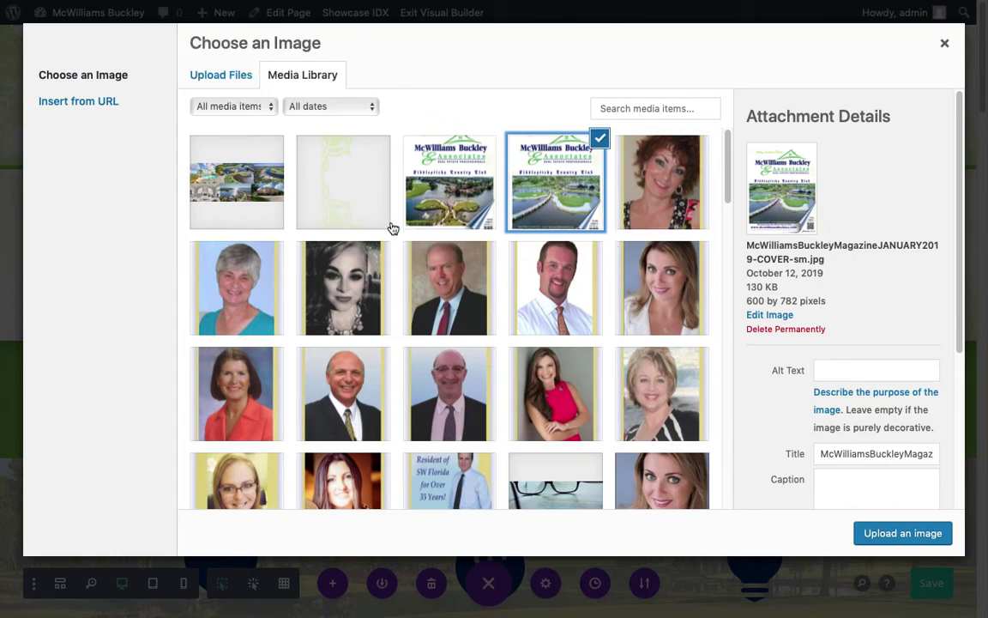
left_click(210, 181)
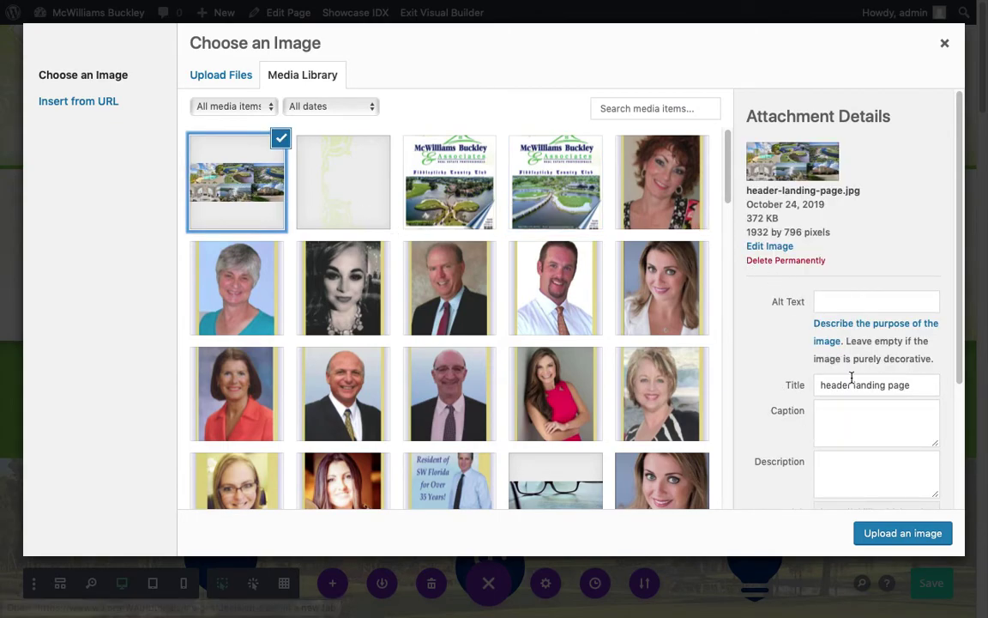
scroll(866, 411, "down", 1)
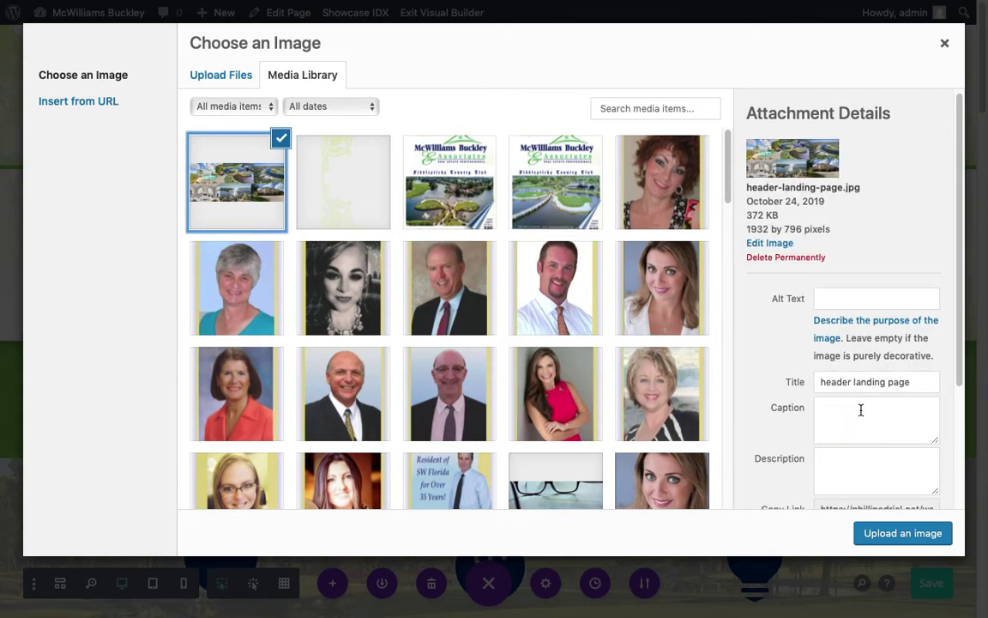
left_click(902, 534)
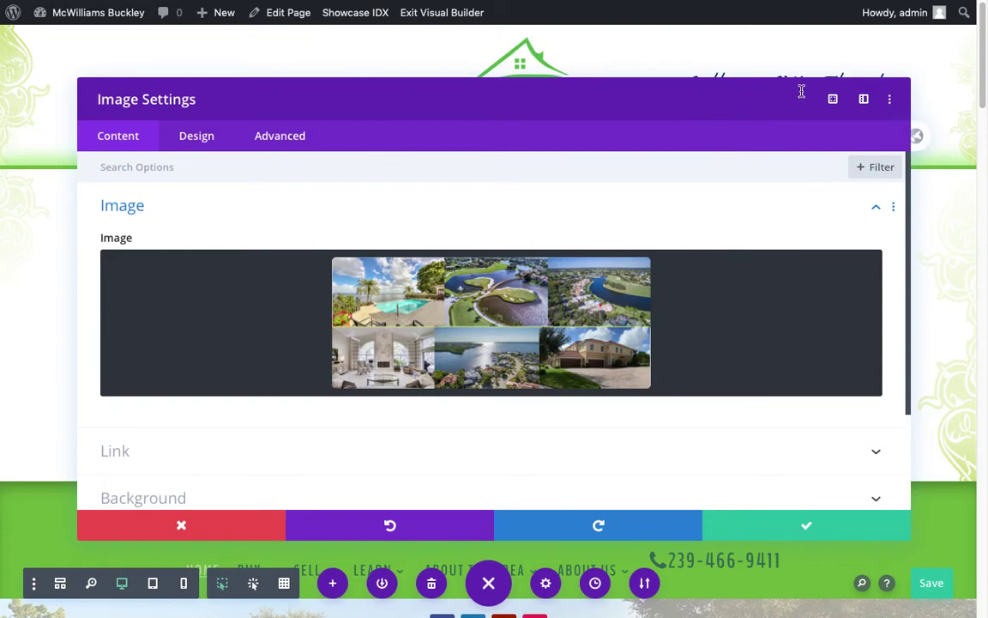
Step: Apply the Image Settings so the header shows header-landing-page.jpg instead of the four-photo strip
left_click(838, 534)
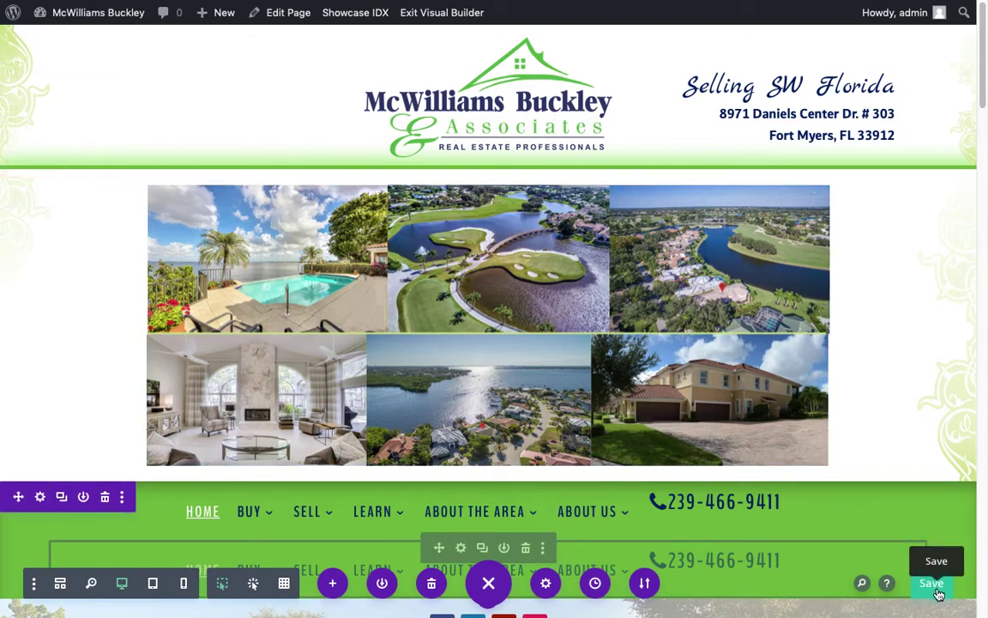
Step: Save the Home page with the six-photo header collage and collapse the builder options bar
left_click(935, 589)
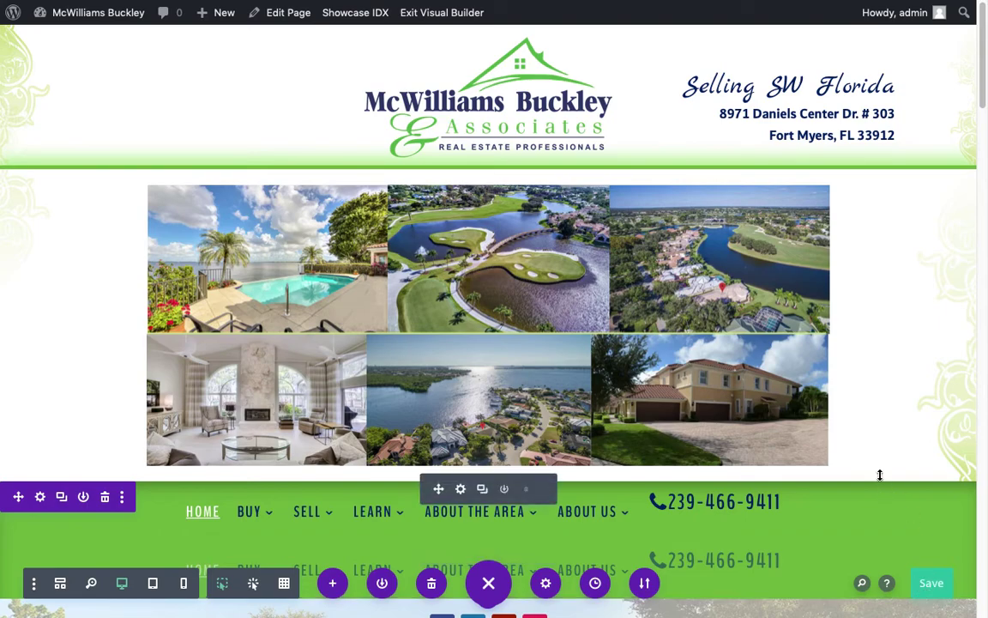
left_click(488, 585)
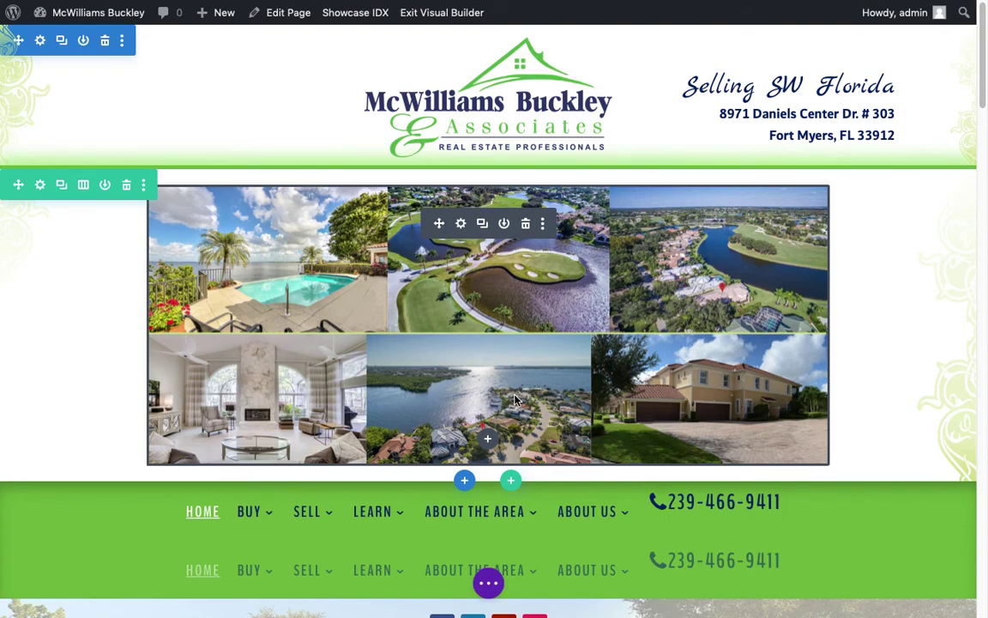
Step: Reload the live Home page in Firefox and scroll to check the six-photo collage under the logo
key("ctrl+Right")
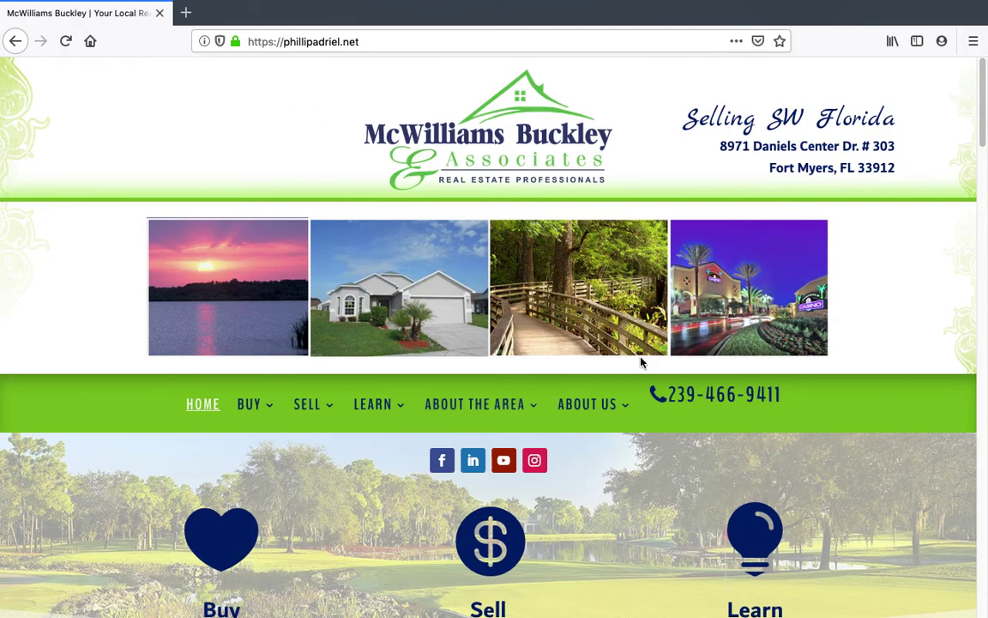
scroll(857, 224, "down", 2)
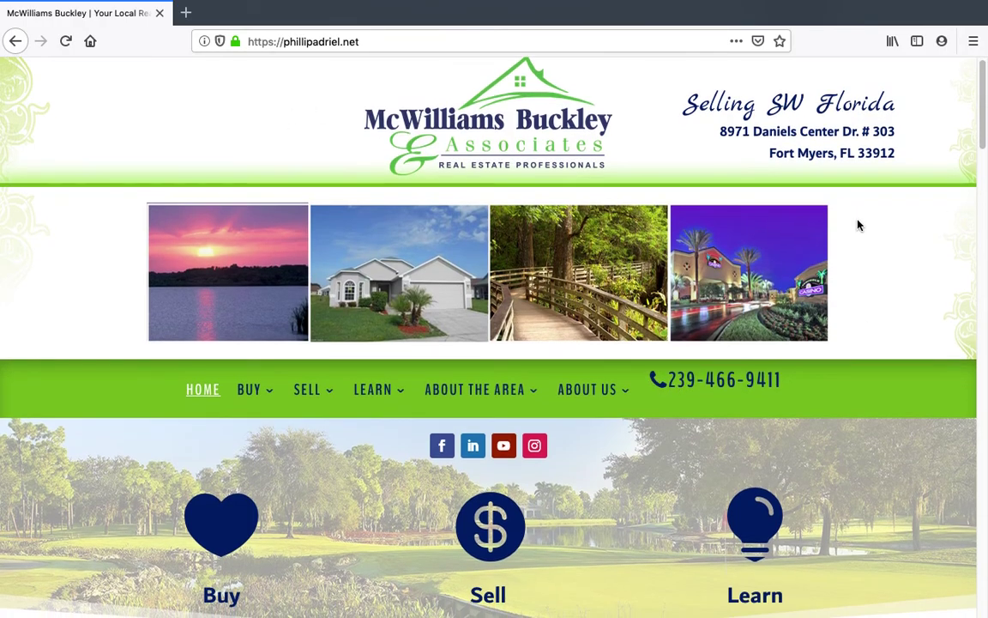
scroll(911, 267, "up", 2)
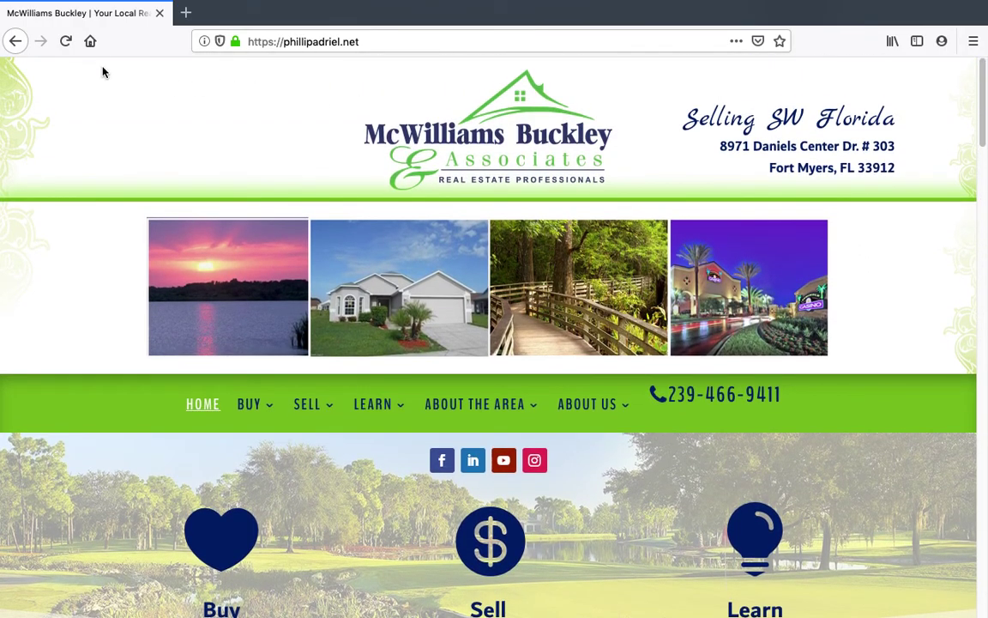
left_click(68, 43)
scroll(111, 205, "down", 3)
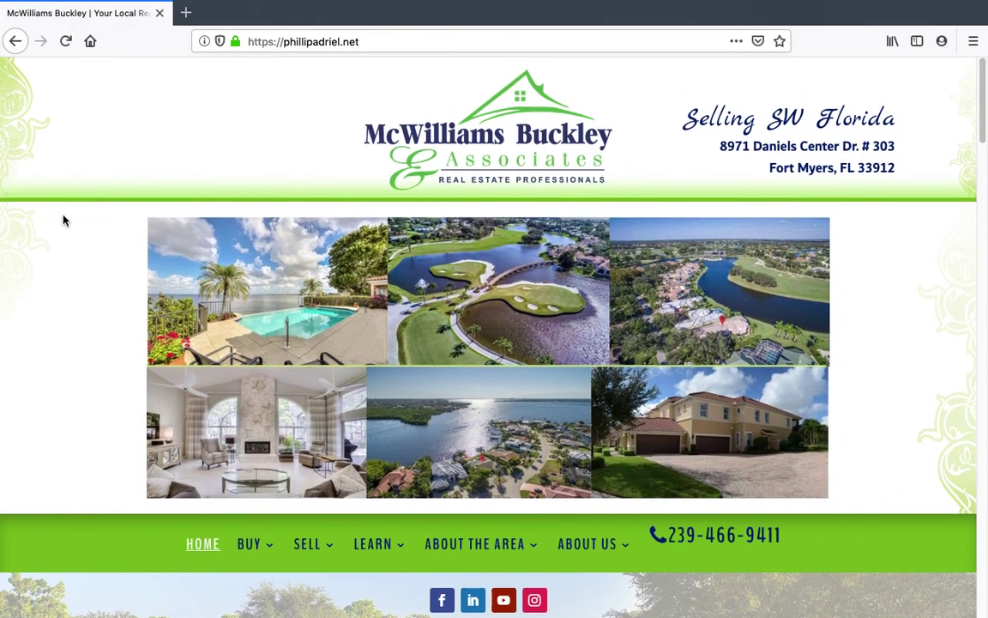
scroll(63, 221, "down", 2)
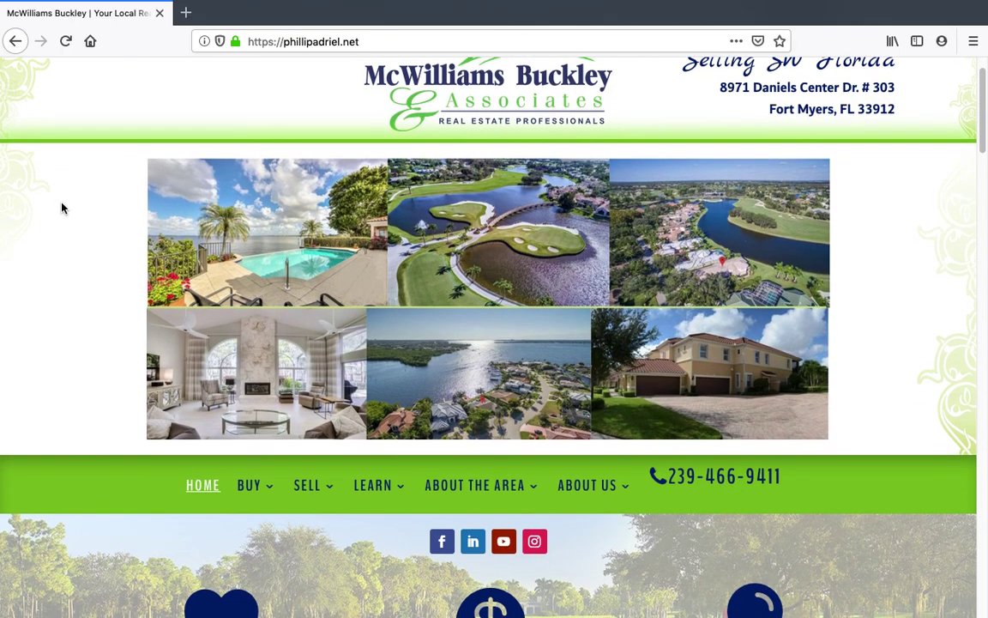